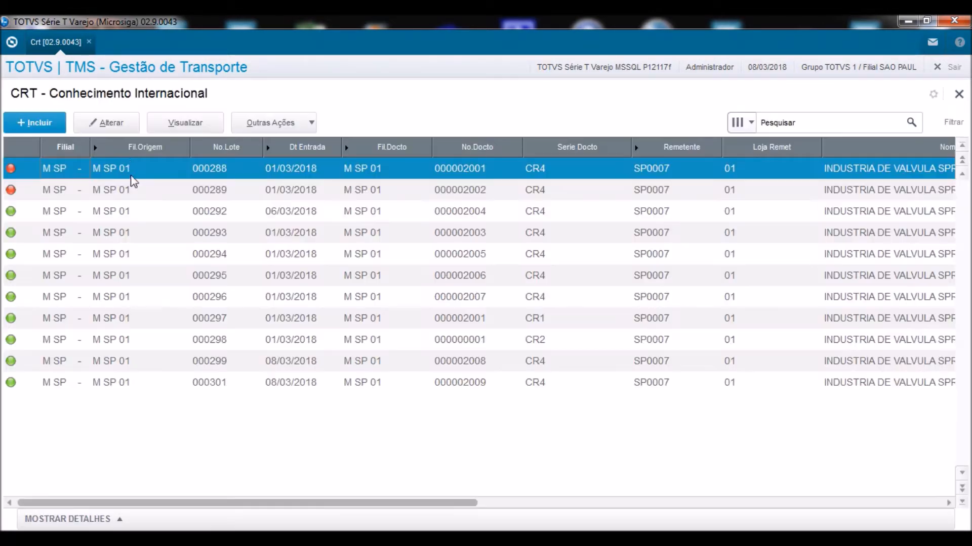
Start a new CRT for branch M SP 01 and enter customer document 301 with series 1 on the invoice line.
click(32, 123)
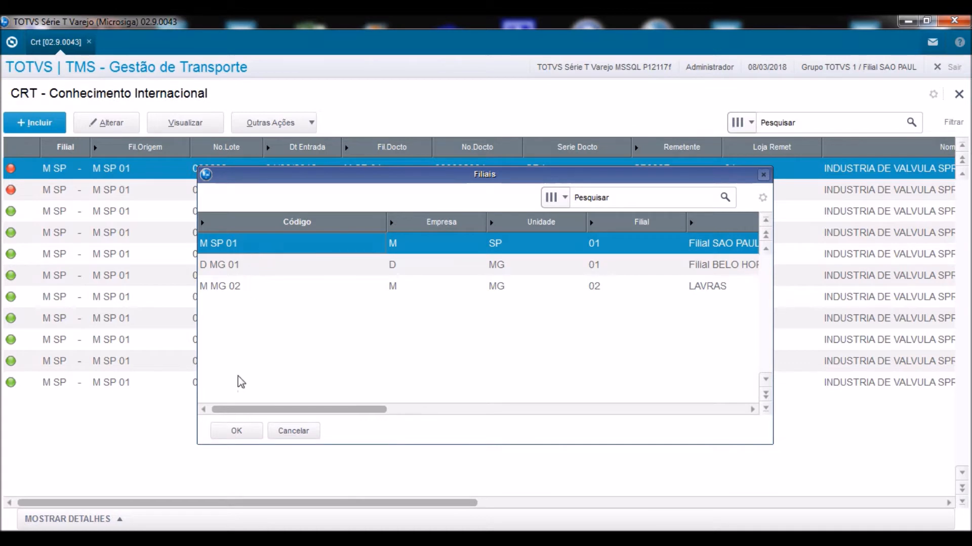
click(238, 433)
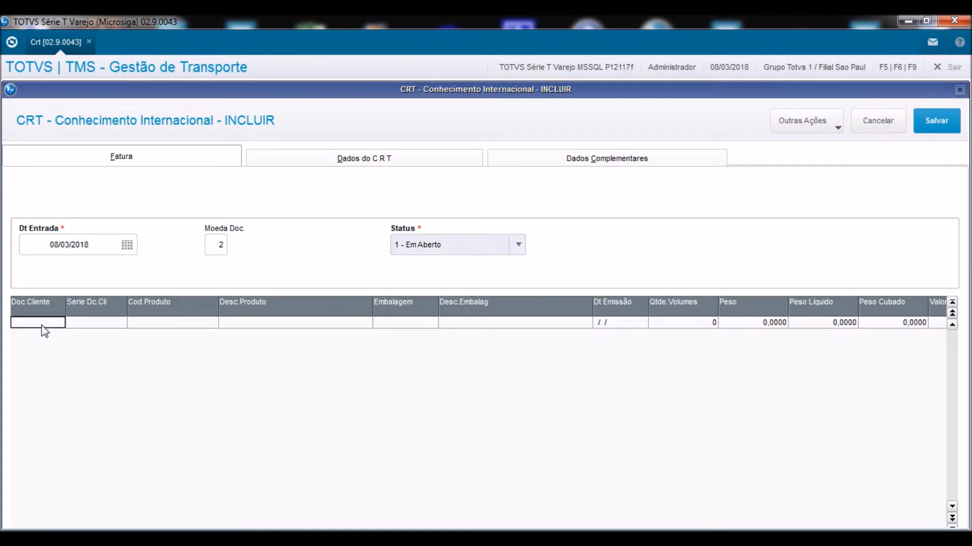
text(301)
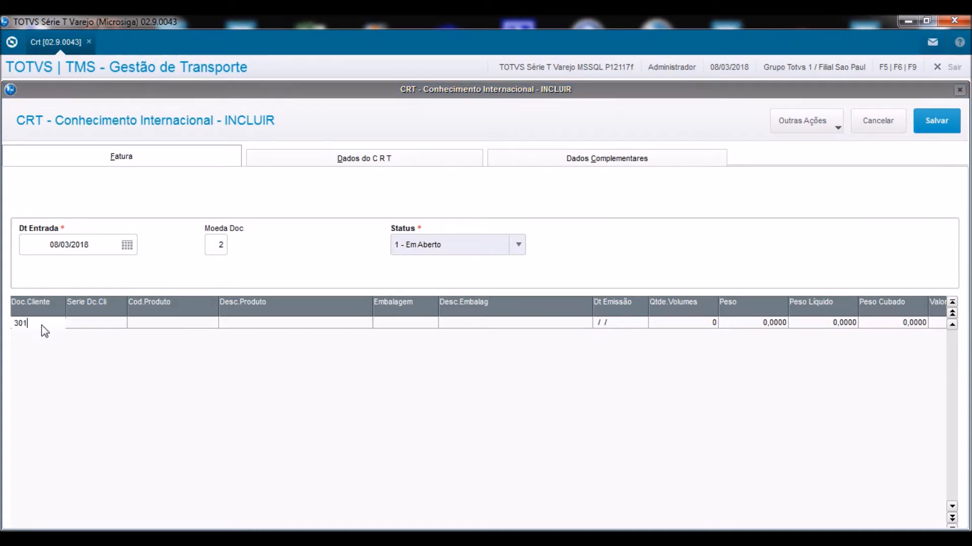
key(Return)
text(1)
key(Return)
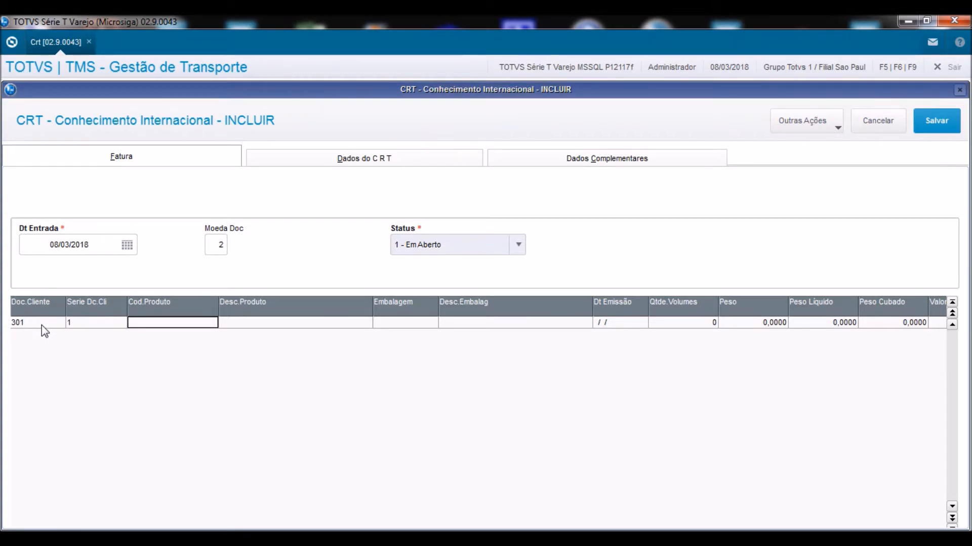
Set the invoice line's product to TMSDIVERSOS and its packaging to CX.
text(TMSD)
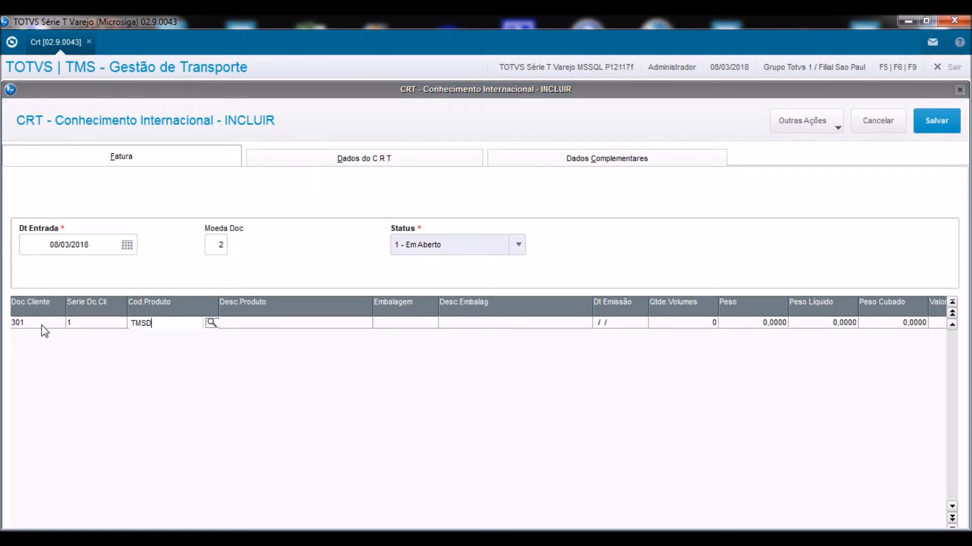
text(IVERSOS)
key(Return)
key(Return)
text(CX)
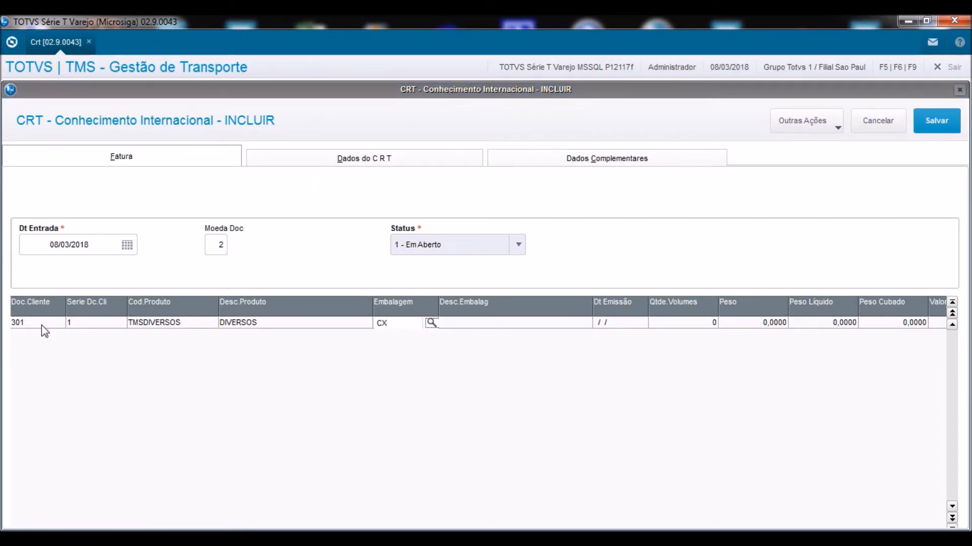
key(Return)
Complete the invoice line with issue date 08/03/2018, 10 volumes, weight 100 and value 10.000,00.
key(Return)
key(Return)
key(Return)
text(10)
key(Return)
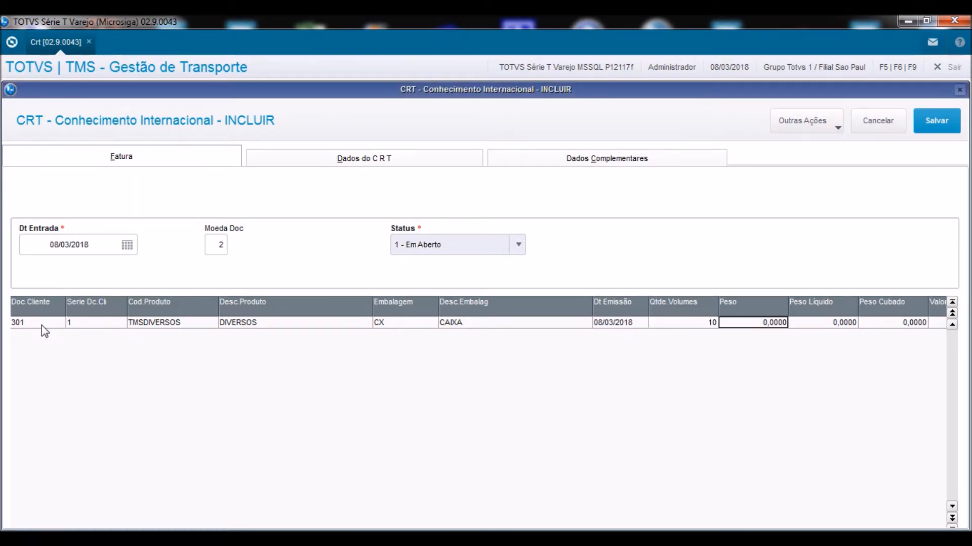
text(100)
key(Return)
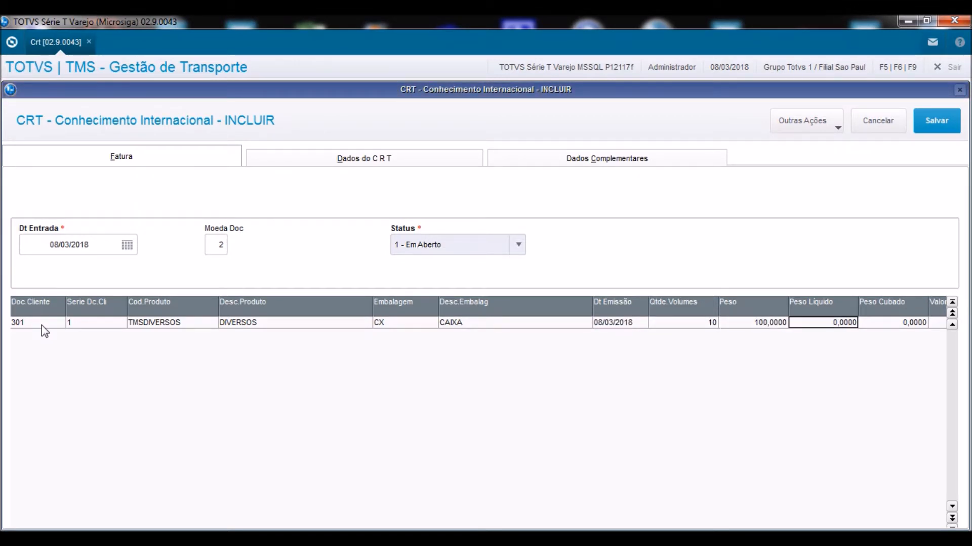
key(Return)
key(Return)
text(100000,00)
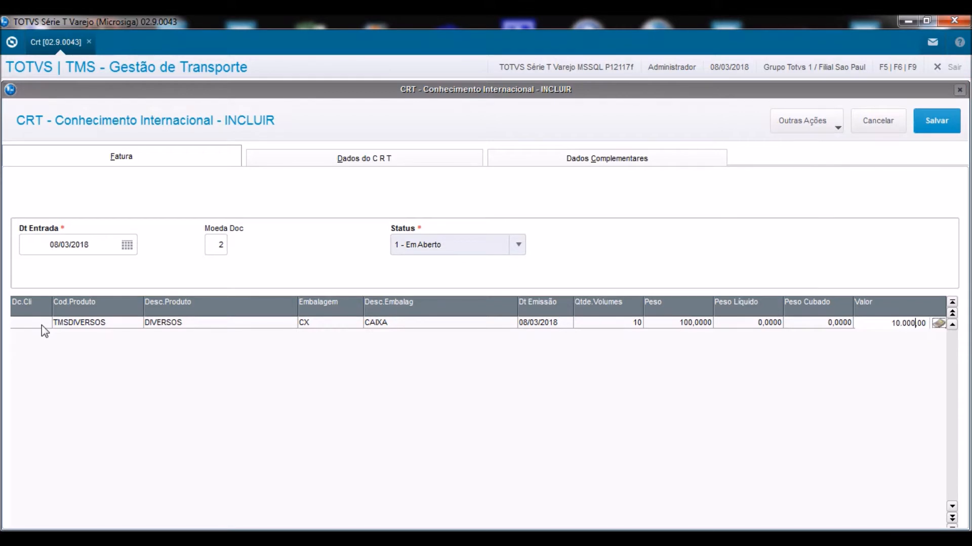
key(Return)
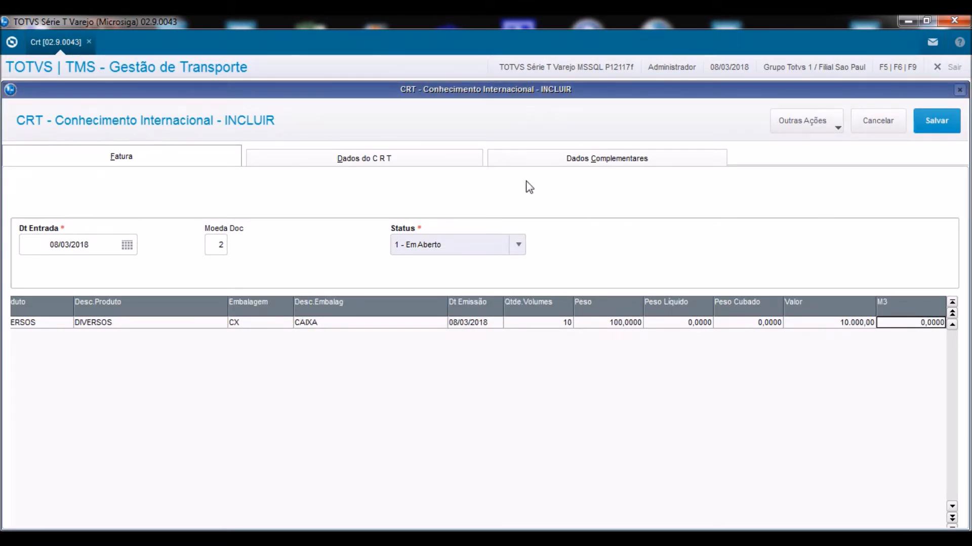
In the CRT data, enter the sender's customer code and sender store 01.
click(344, 161)
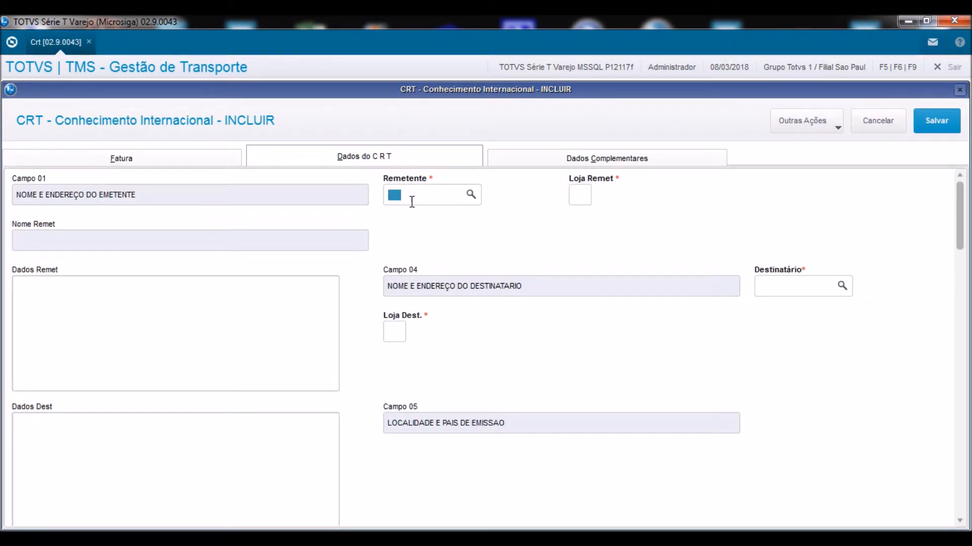
text(SP00)
text(07)
text(01)
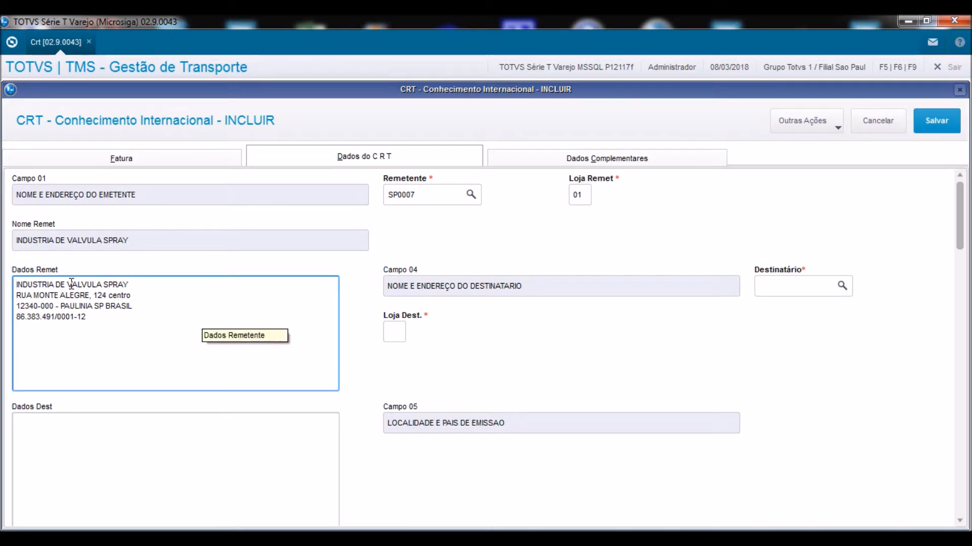
Replace "VALVULA SPRAY" with "PERFUMES" in the company name of the sender details text.
drag(70, 284, 133, 284)
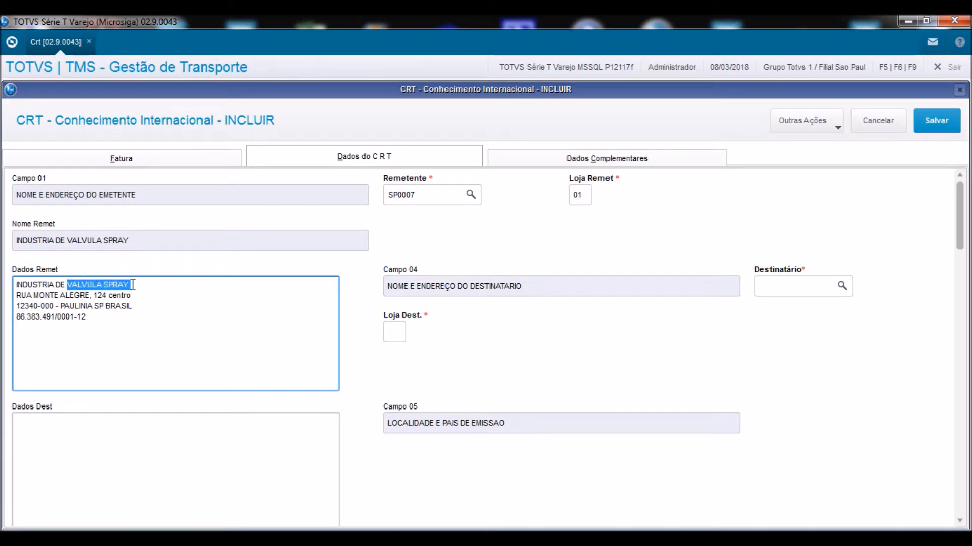
text(PERF)
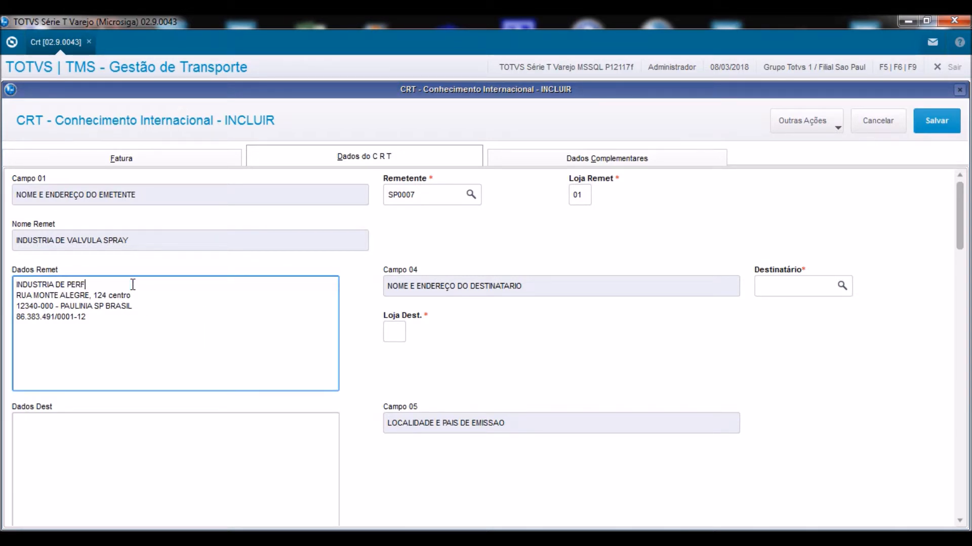
text(UMES)
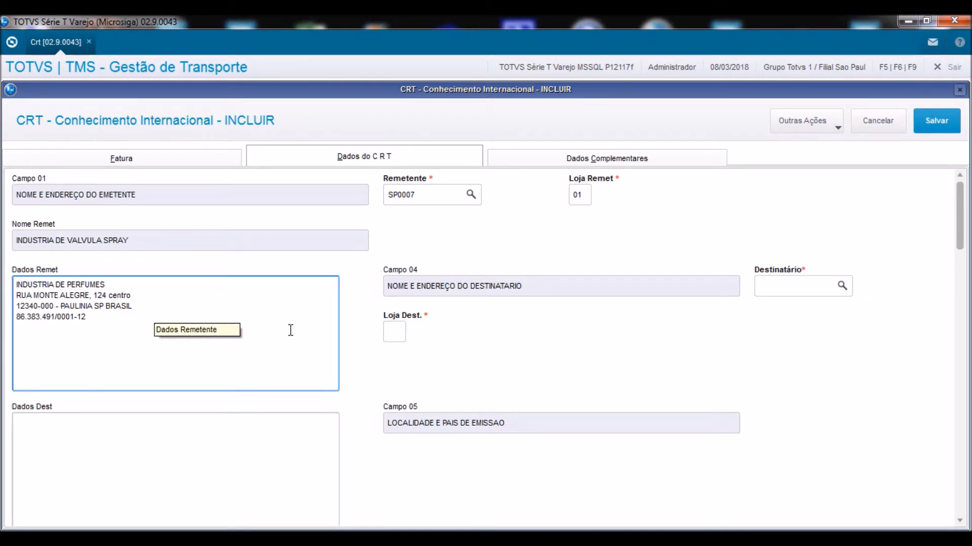
Enter the recipient's customer code and recipient store 01.
key(Tab)
text(EX00)
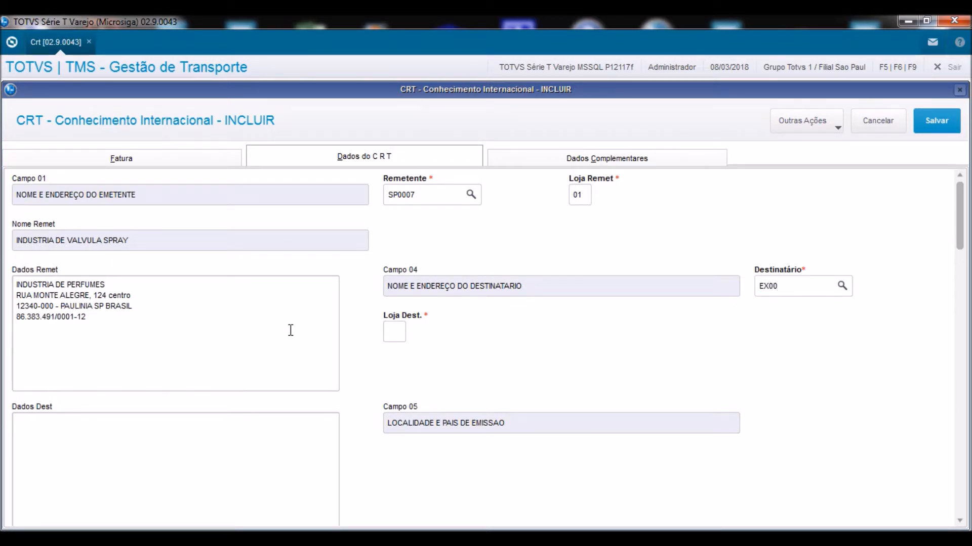
text(02-01)
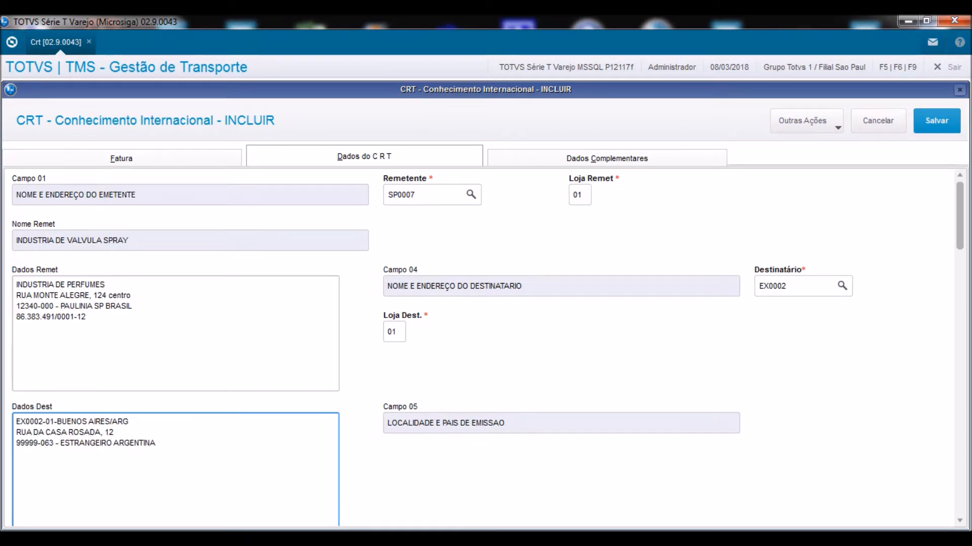
Keep the proposed recipient details and place of issue, and enter the consignee's customer code with store 01.
key(Tab)
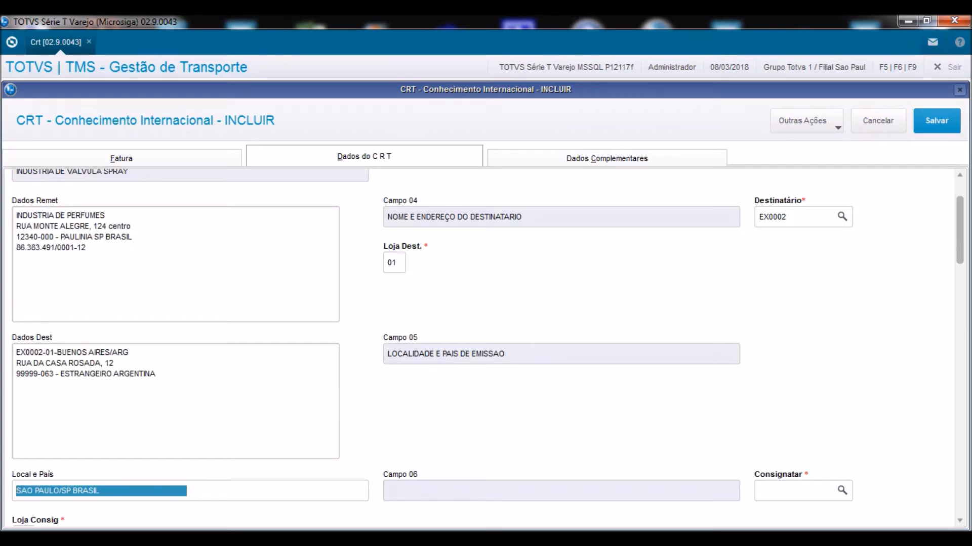
key(Tab)
text(SP)
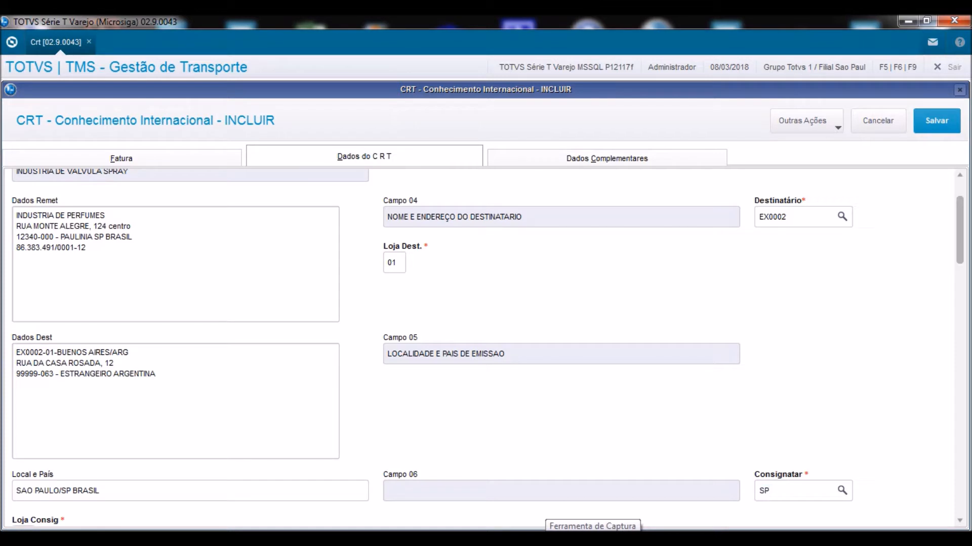
text(0007)
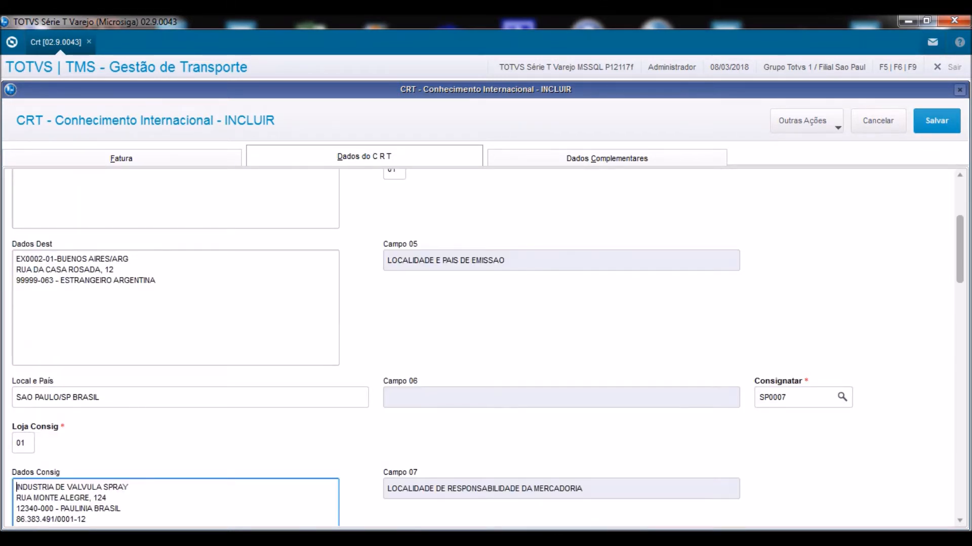
Enter the customer code of the party to notify with store 01.
drag(960, 283, 961, 345)
click(790, 357)
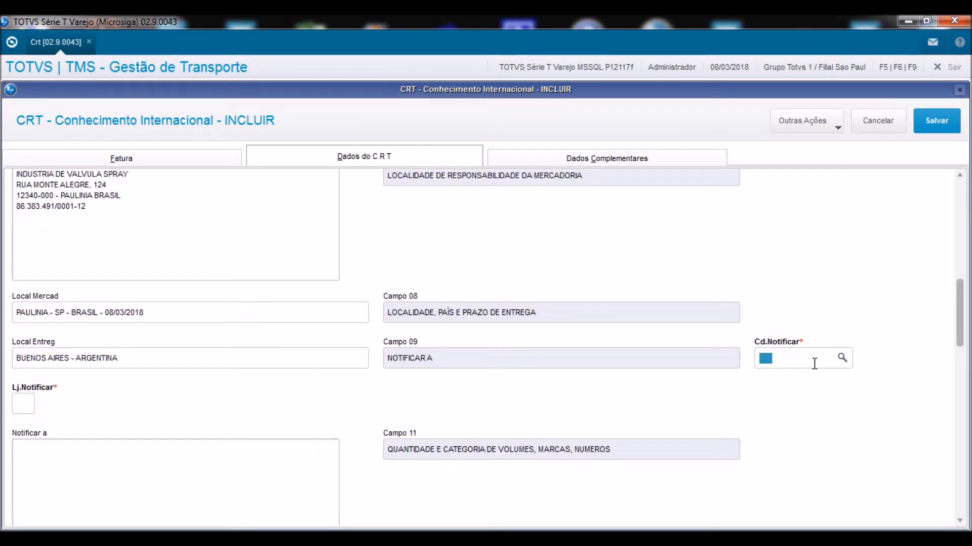
text(SP0007)
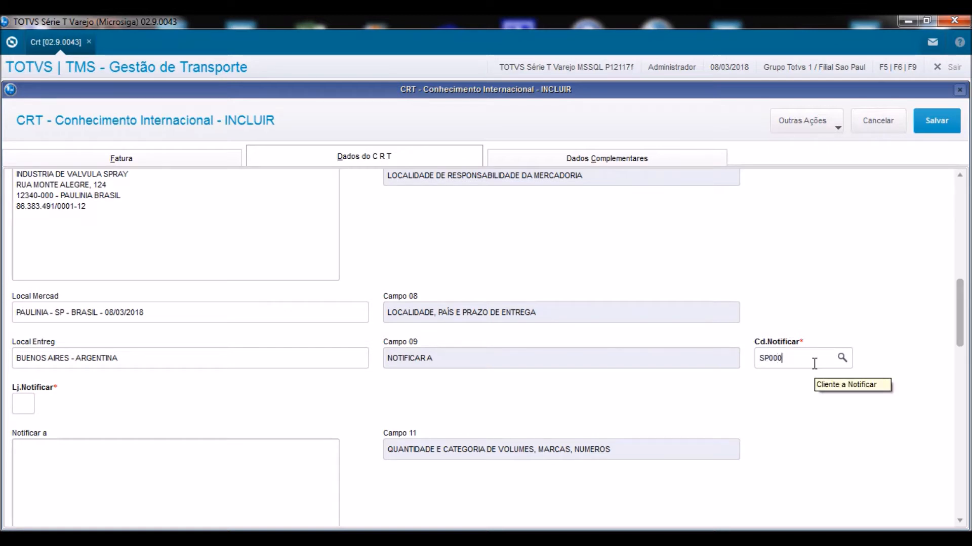
key(Return)
key(Return)
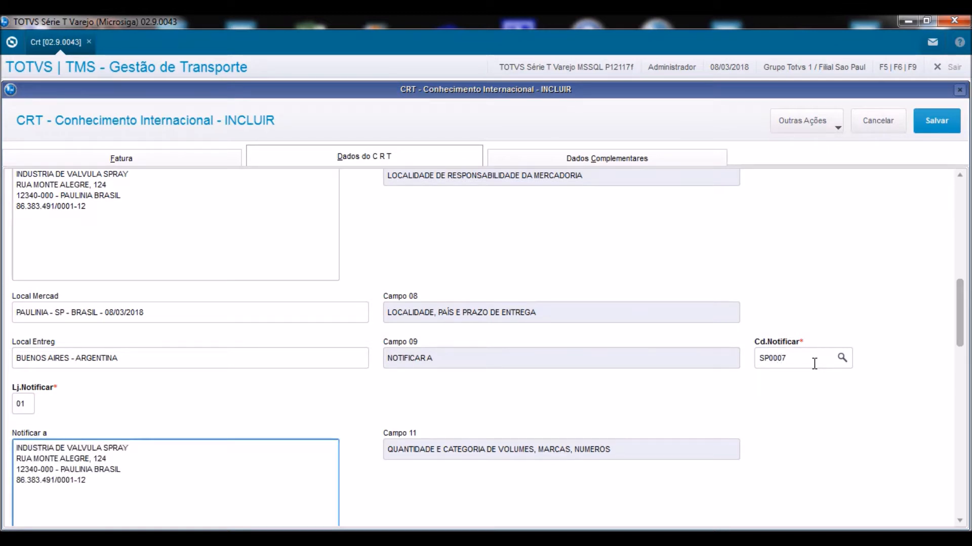
Enter "PERFUMES MARAVILHOSOS" as the goods description in Dados Merc.
scroll(823, 370, down, 1)
scroll(821, 364, down, 3)
scroll(820, 364, down, 2)
click(126, 364)
text(PERFUMES )
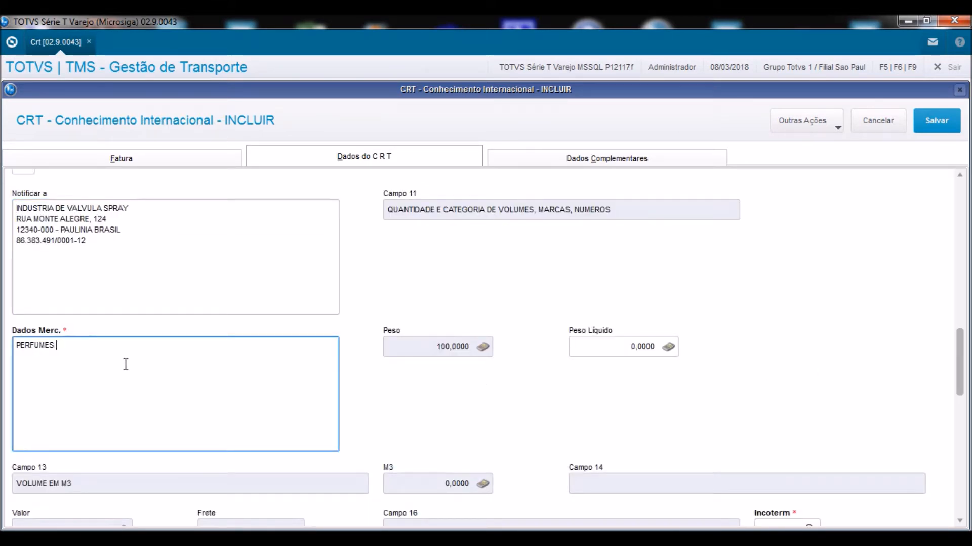
text(MARAVILHOSOS)
key(Tab)
key(Tab)
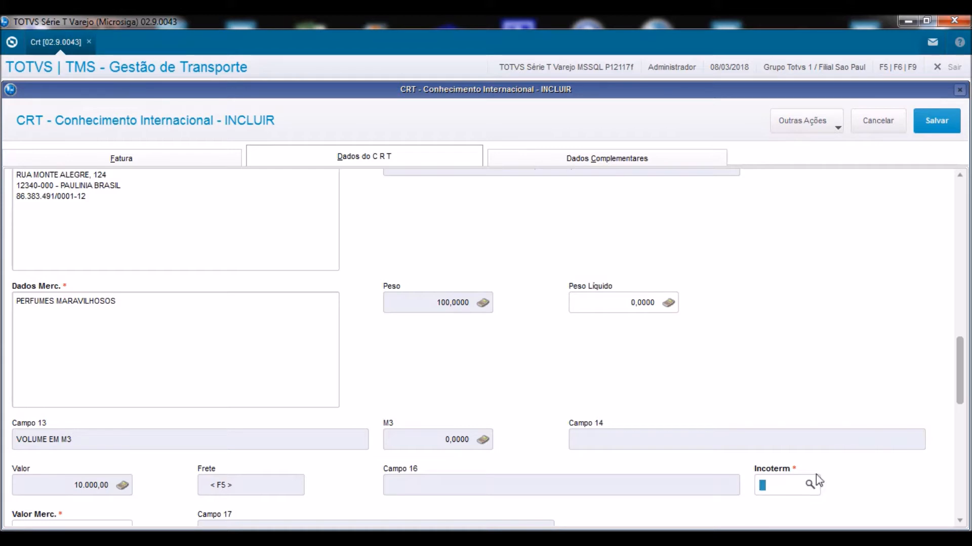
Set the Incoterm to CIF and the goods value to 10.000,00.
text(CIF)
key(Tab)
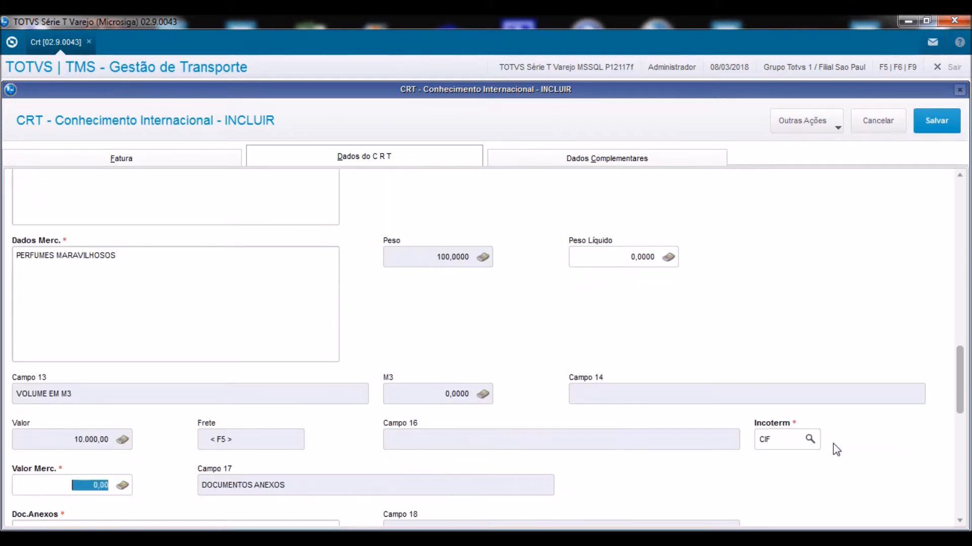
text(10.000)
key(Tab)
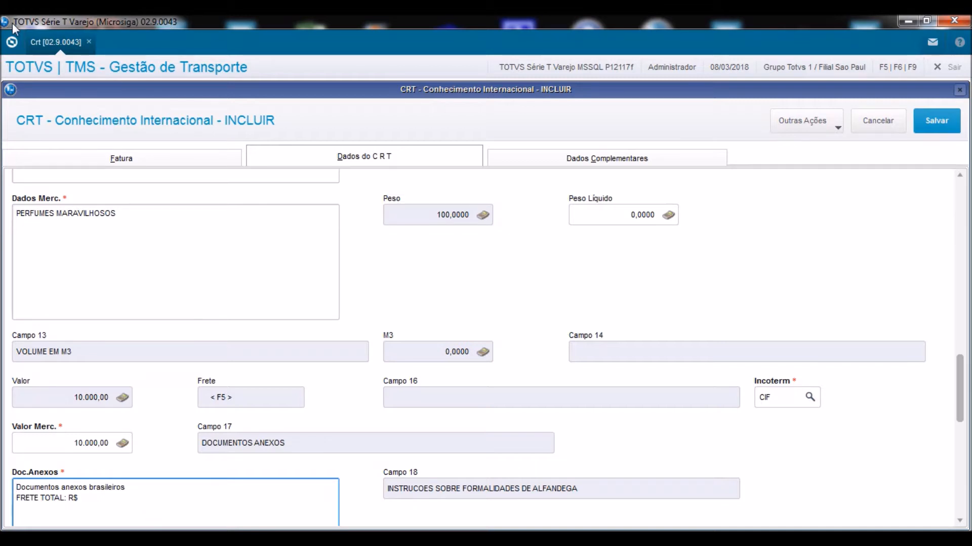
View the Brazil record in the freight description by country register, then return to the CRT and examine its attached documents text.
click(12, 43)
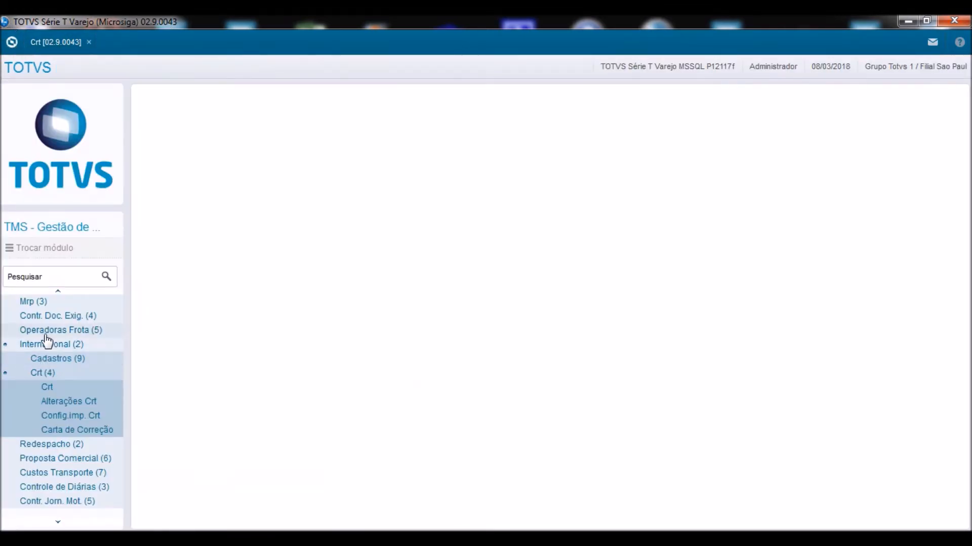
click(47, 358)
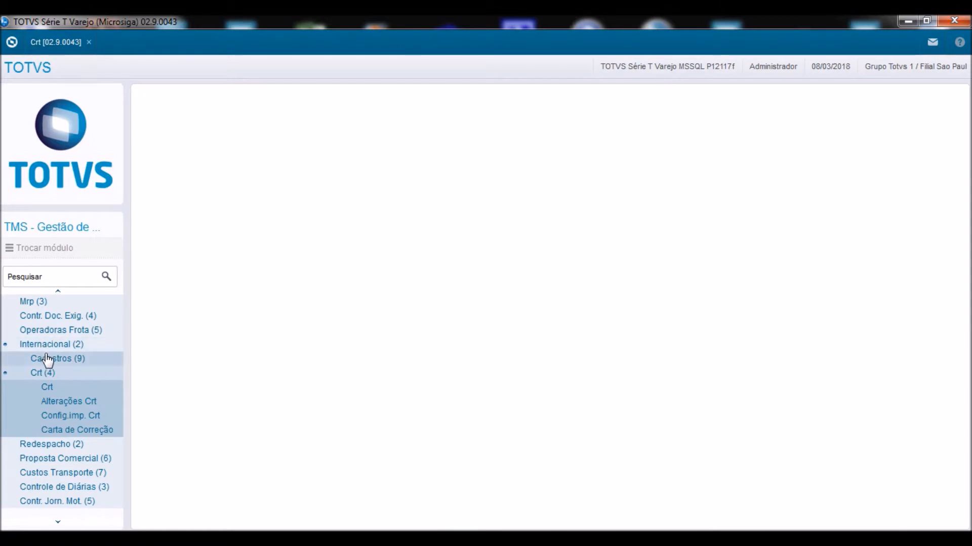
click(55, 444)
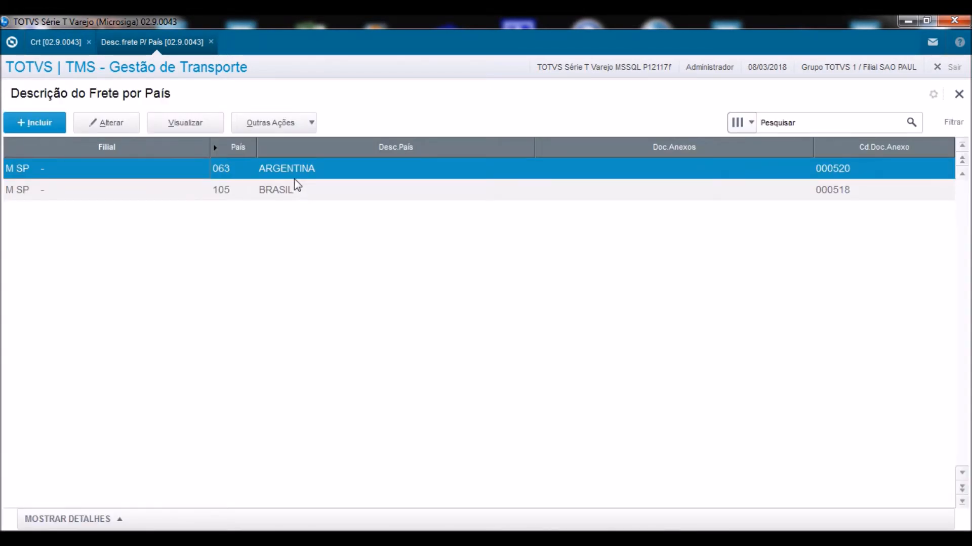
click(228, 197)
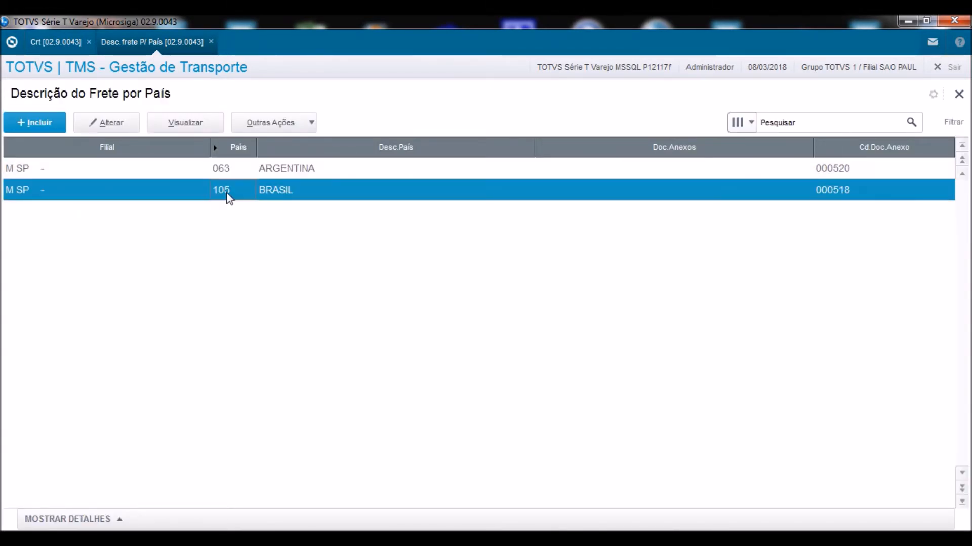
click(175, 126)
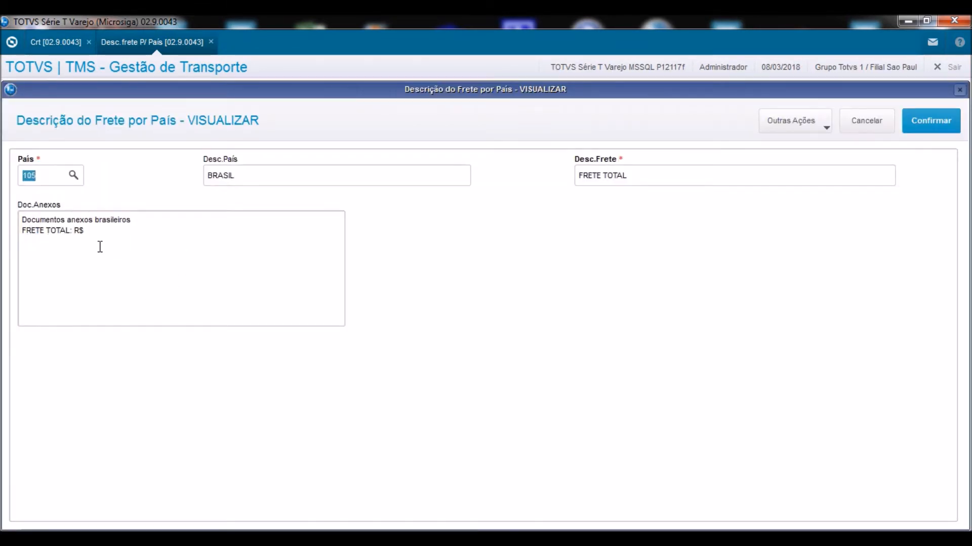
click(863, 122)
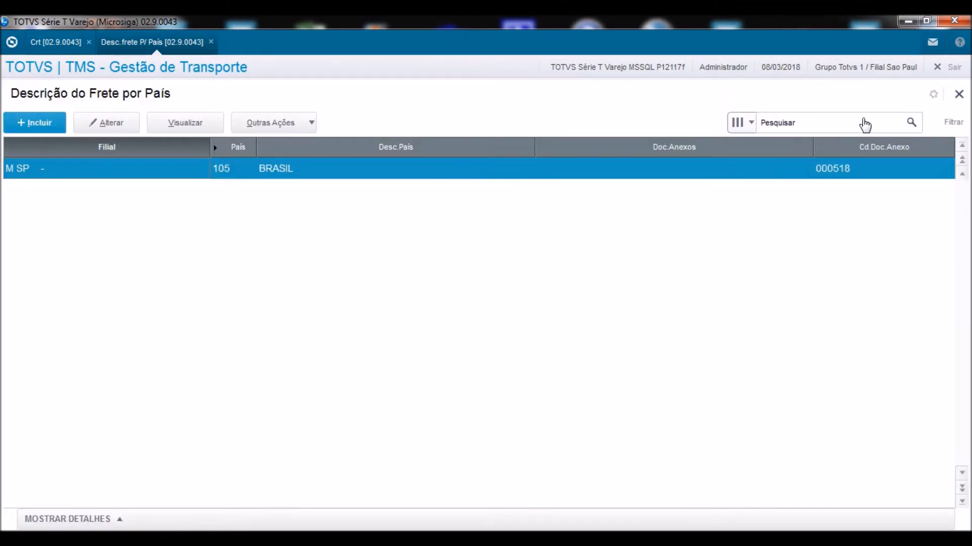
click(957, 94)
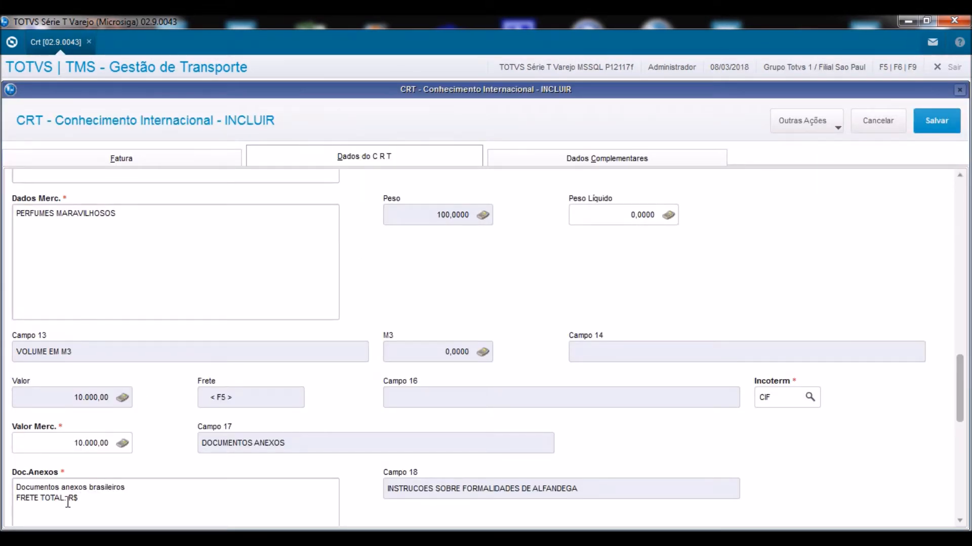
drag(961, 384, 921, 434)
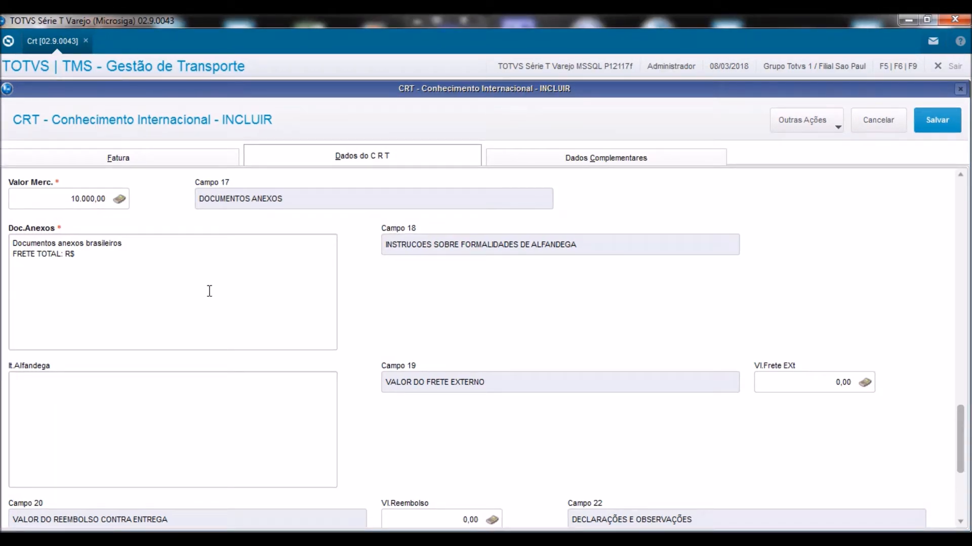
In Dados Complementares, set the transport service to 3 and the freight payer (Dev.Frete) to 1 - Remetente.
click(538, 159)
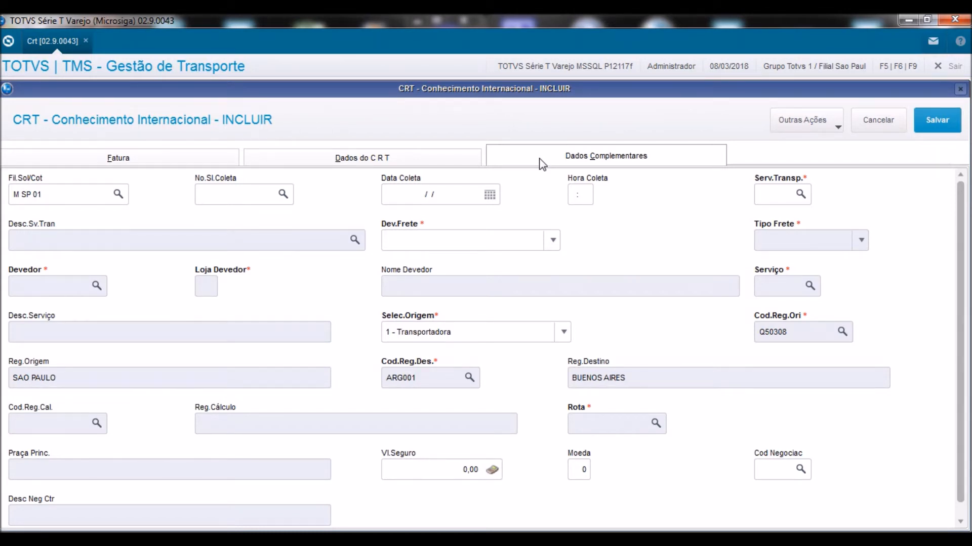
click(767, 193)
text(3)
key(Tab)
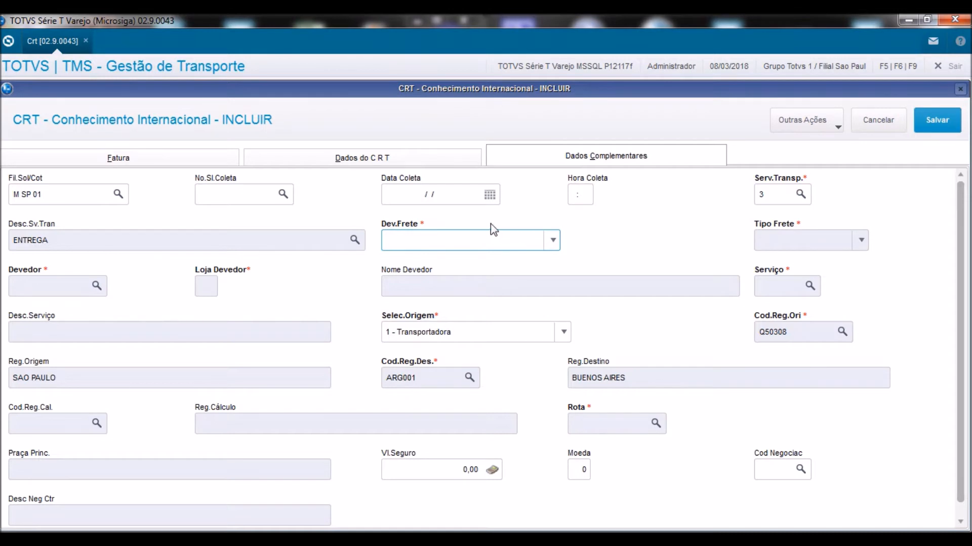
click(541, 243)
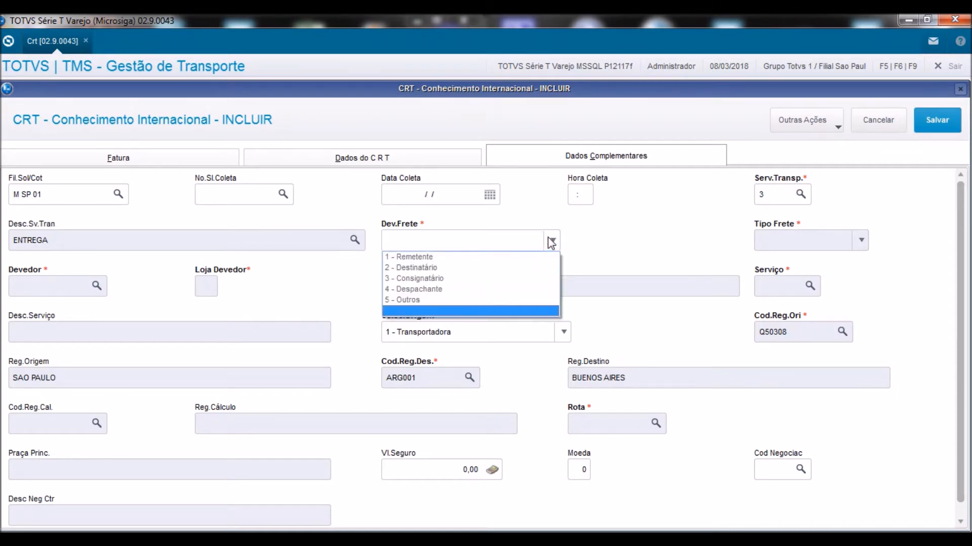
click(436, 255)
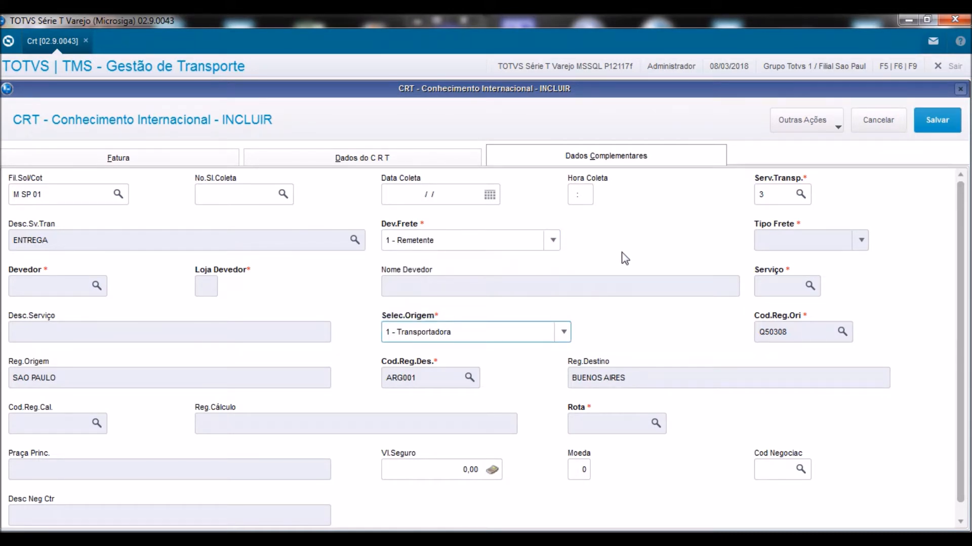
key(Tab)
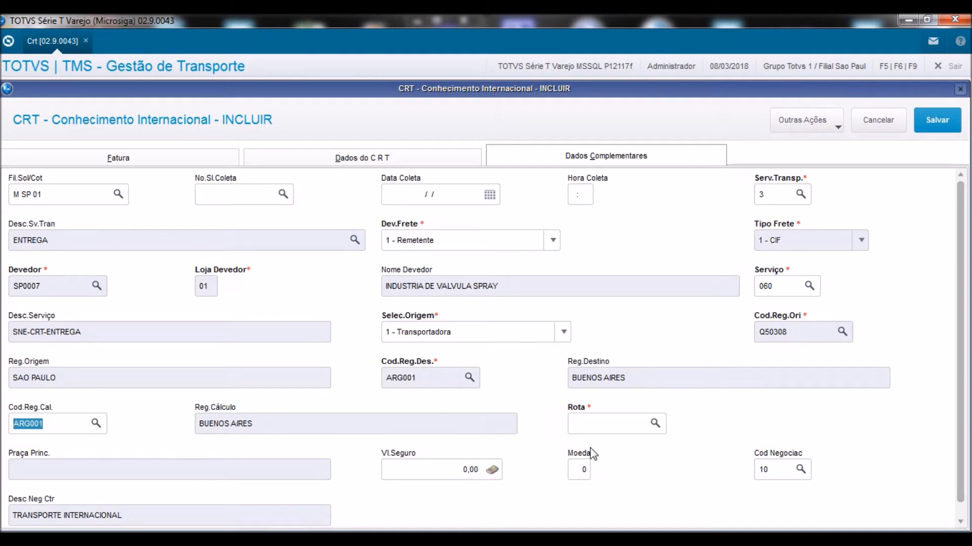
Choose route ENTARG, ENTREGA INTERN ARGENTINA, as the CRT's route.
click(656, 425)
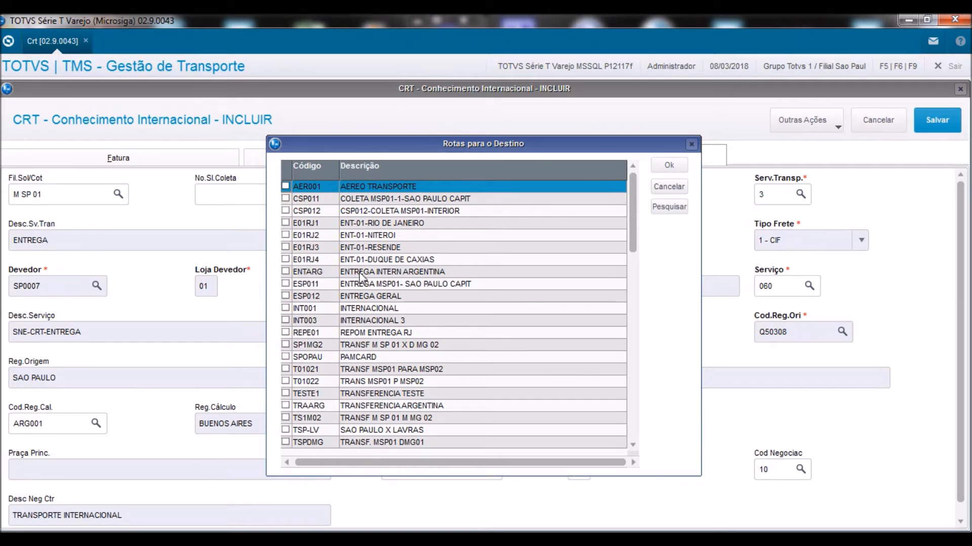
click(360, 273)
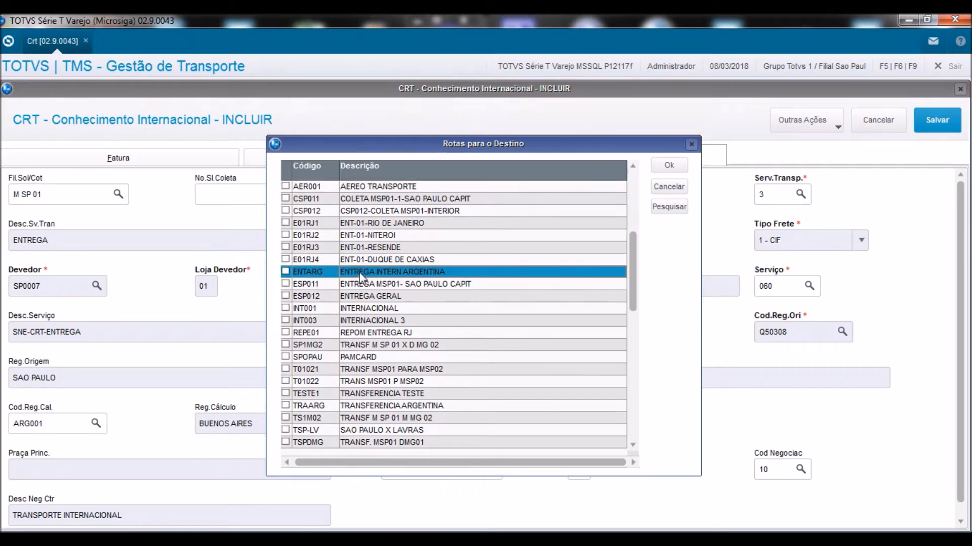
click(669, 166)
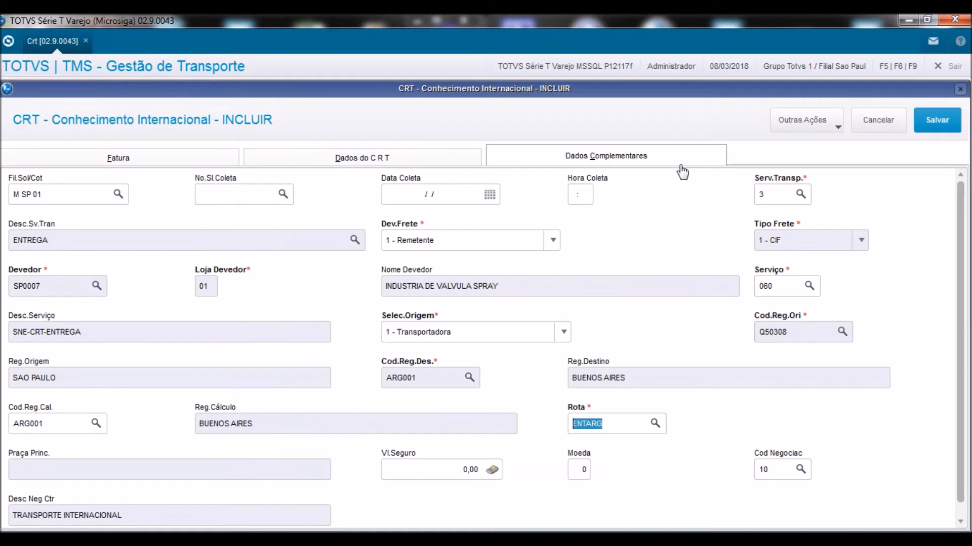
key(Tab)
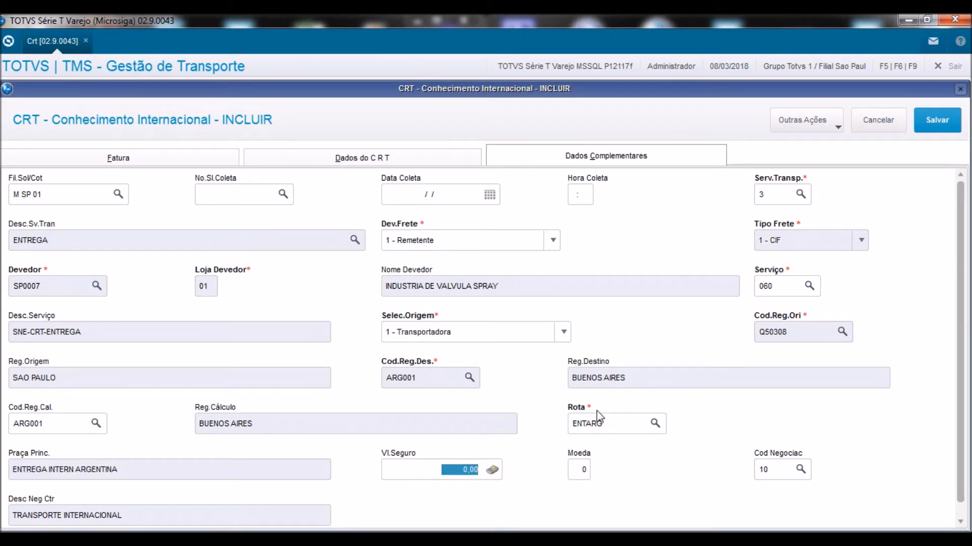
Recheck the Fatura data and clear the empty space below PIRACICABA in the It.Alfandega text.
click(160, 162)
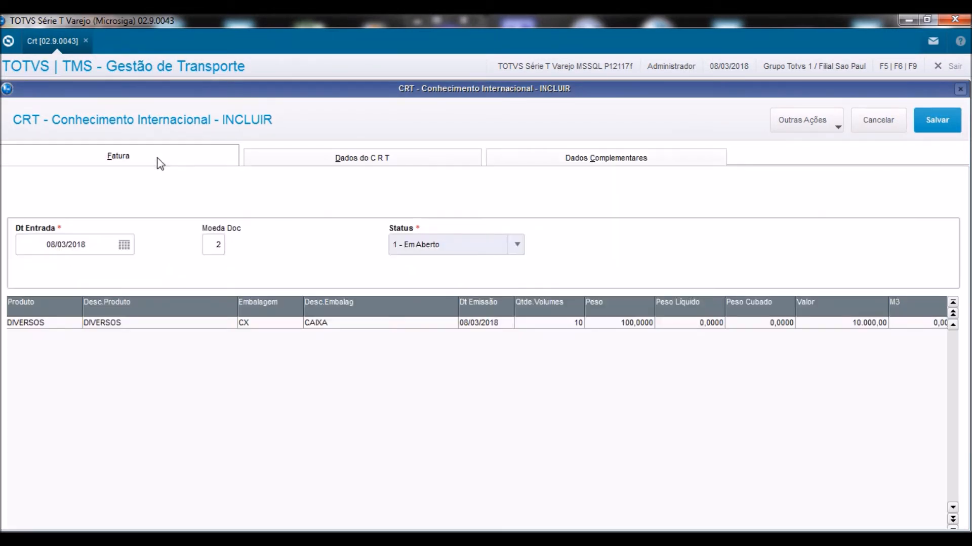
click(299, 158)
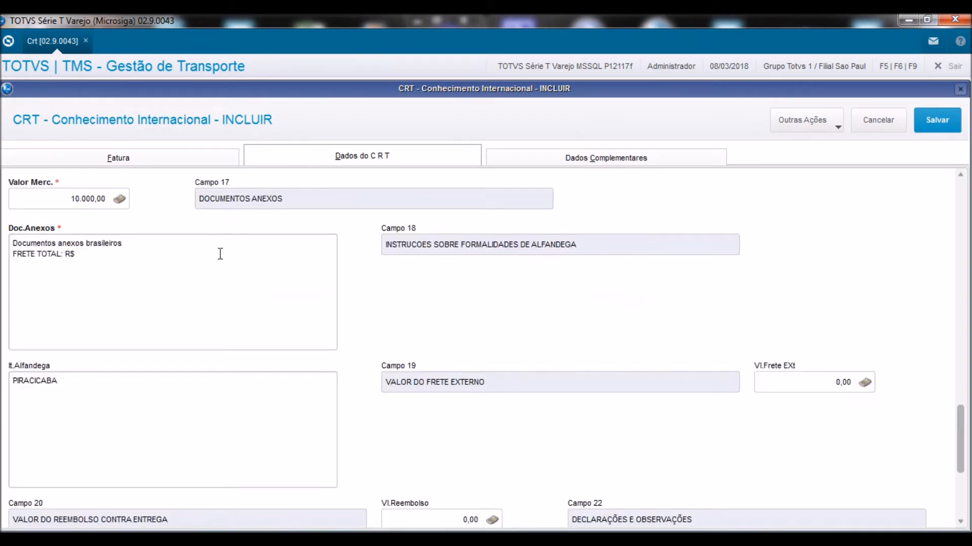
click(38, 435)
drag(21, 426, 12, 394)
key(Delete)
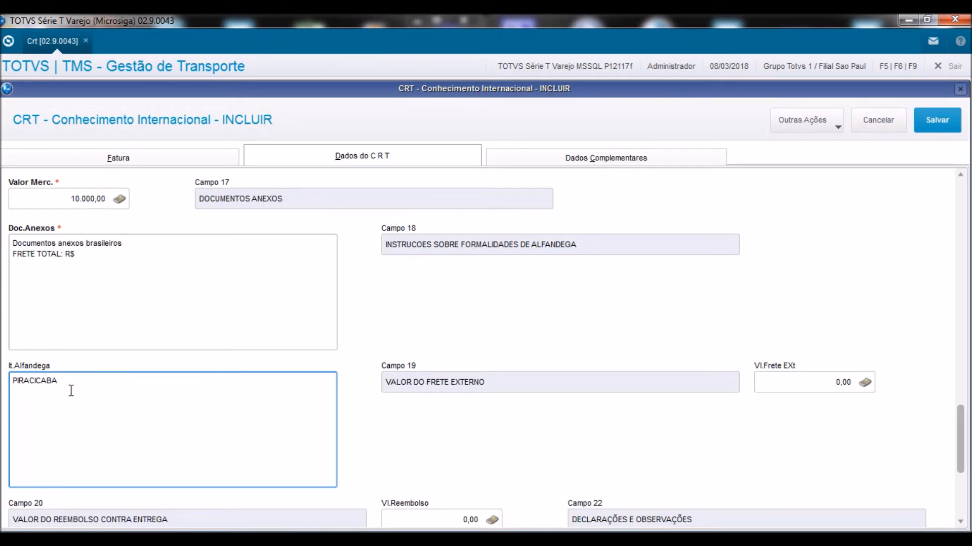
Calculate the CRT's freight and examine its composition by CIF/FOB and by country.
click(644, 158)
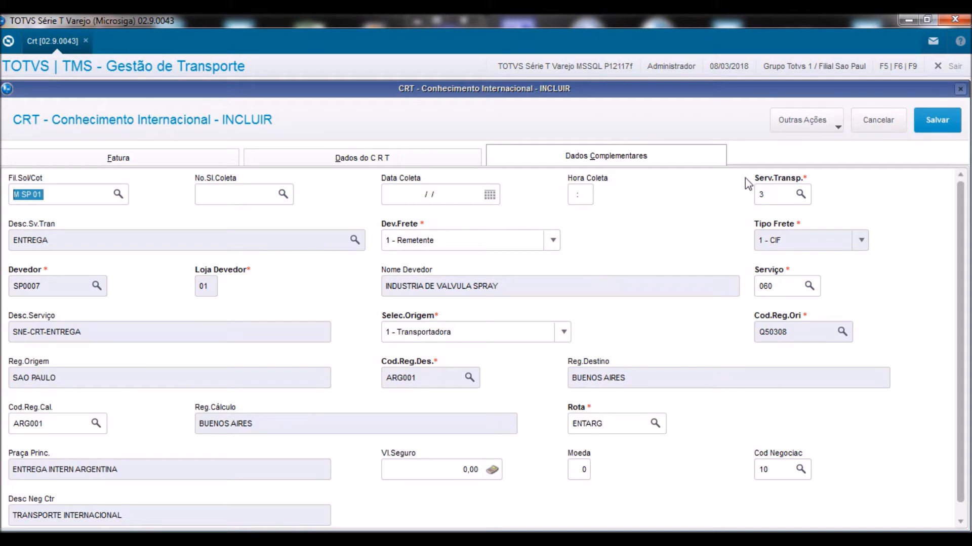
click(802, 120)
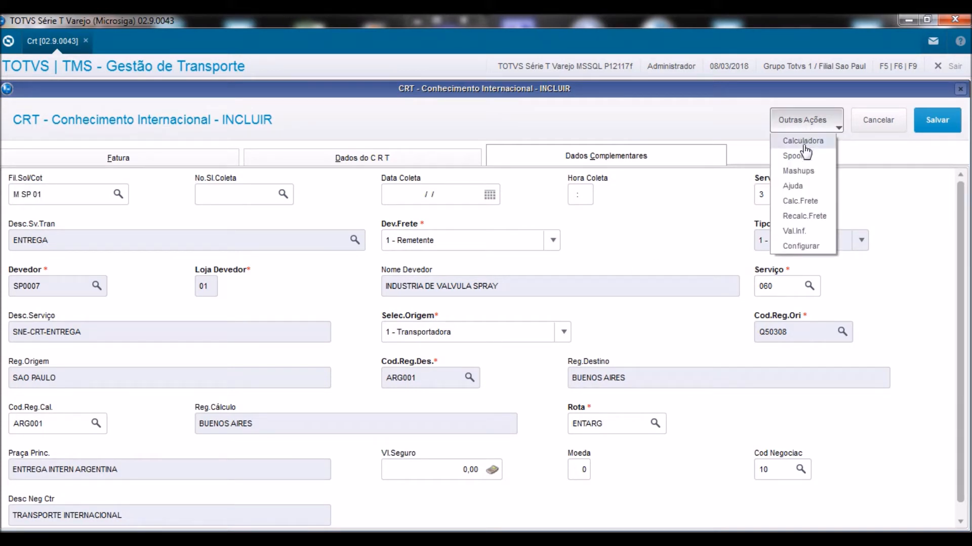
click(808, 203)
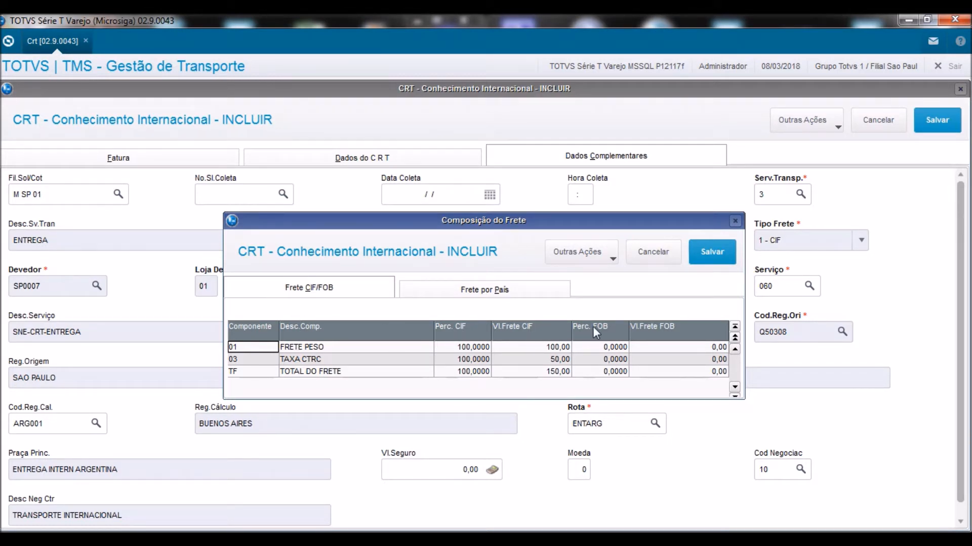
click(491, 292)
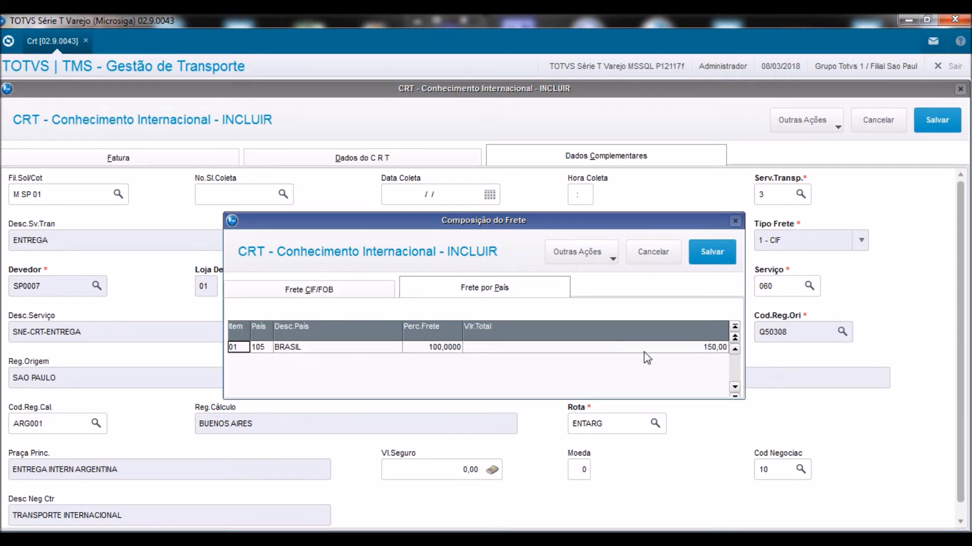
View the freight percentage by country record for route ENTARG with Incoterm CIF, and return to the CRT.
click(7, 42)
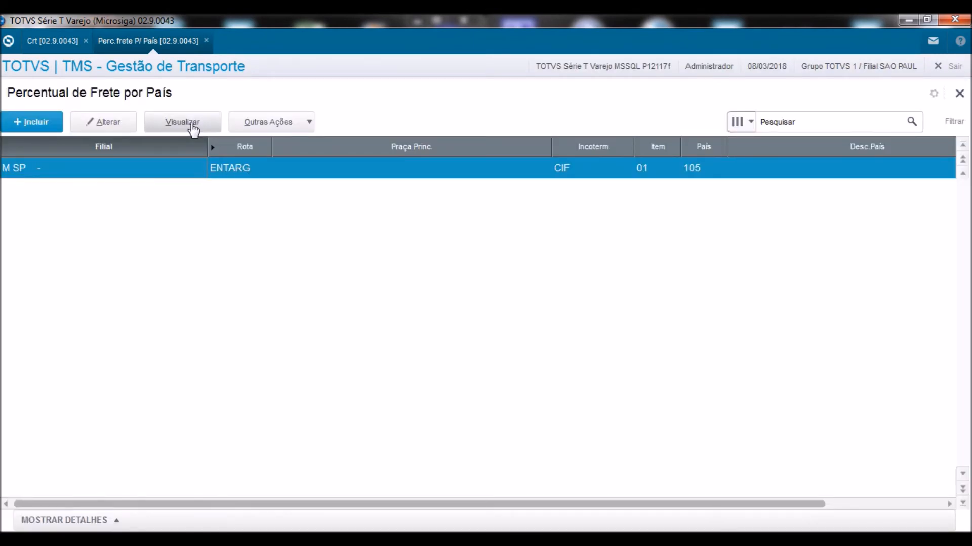
click(183, 123)
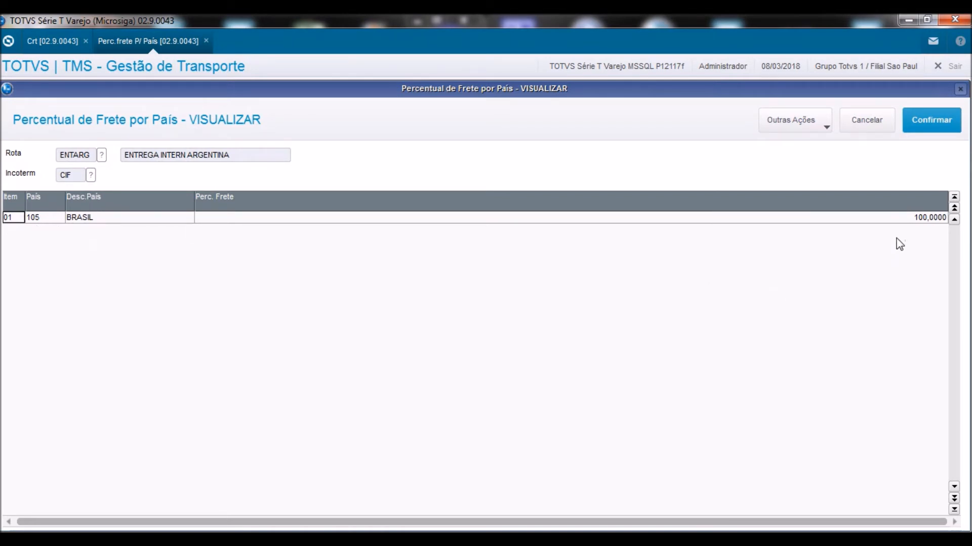
click(882, 134)
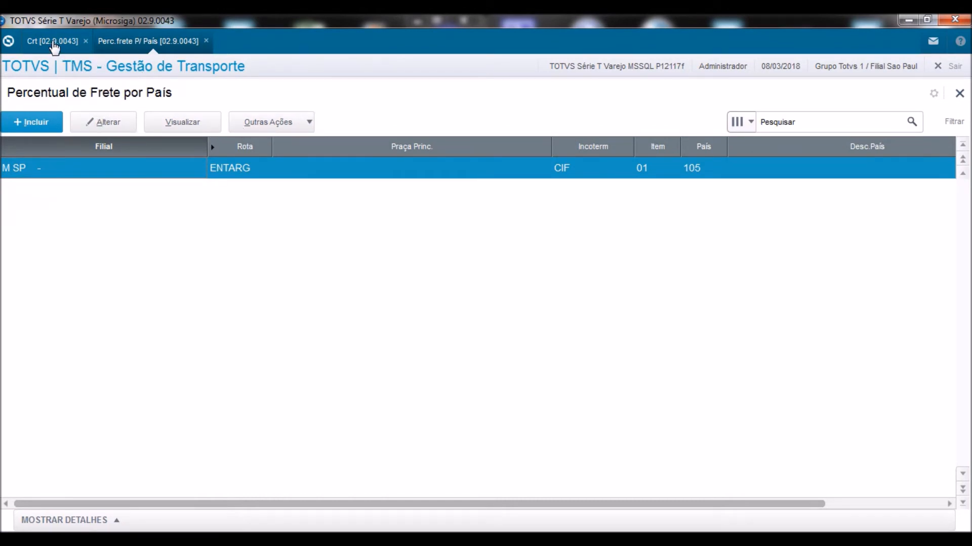
click(53, 41)
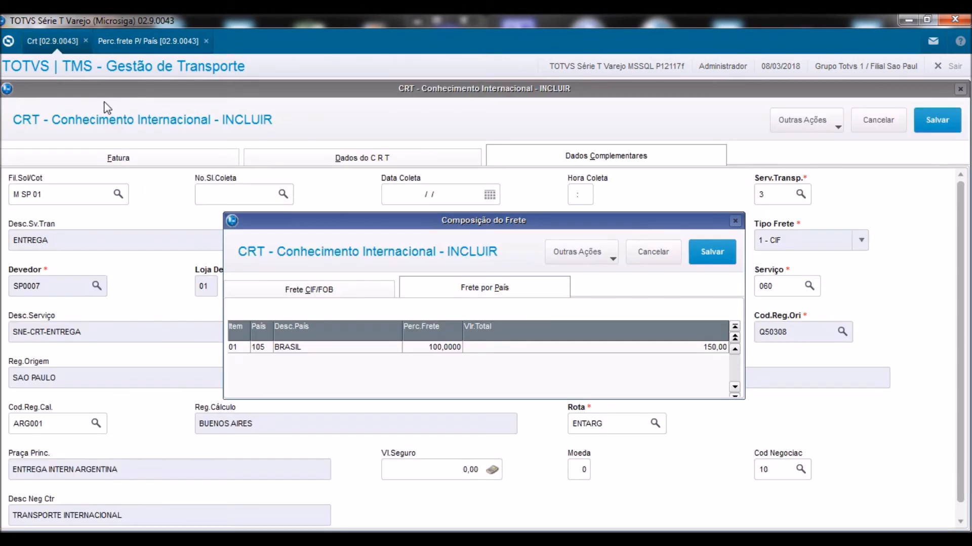
Save the freight composition and the CRT, and leave the blank form for a further inclusion.
click(712, 260)
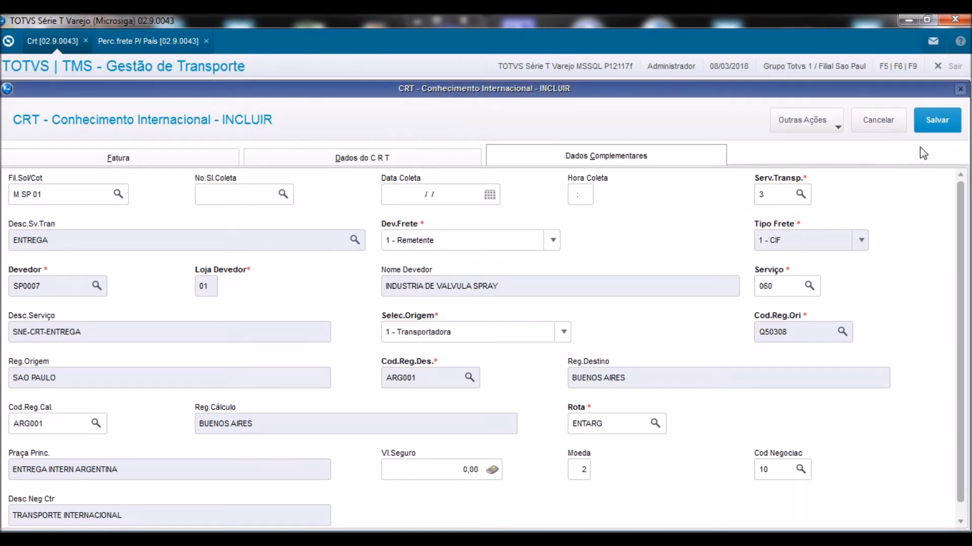
click(942, 125)
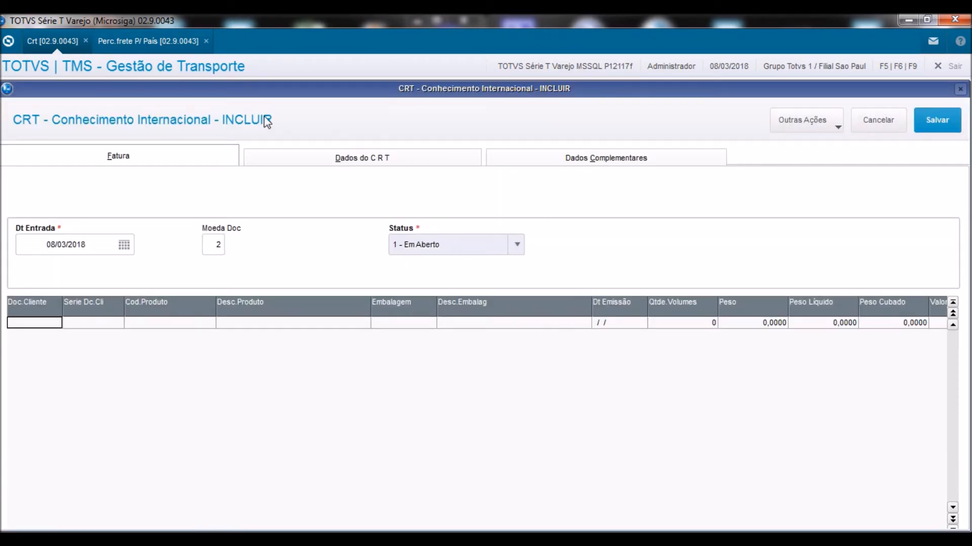
click(889, 132)
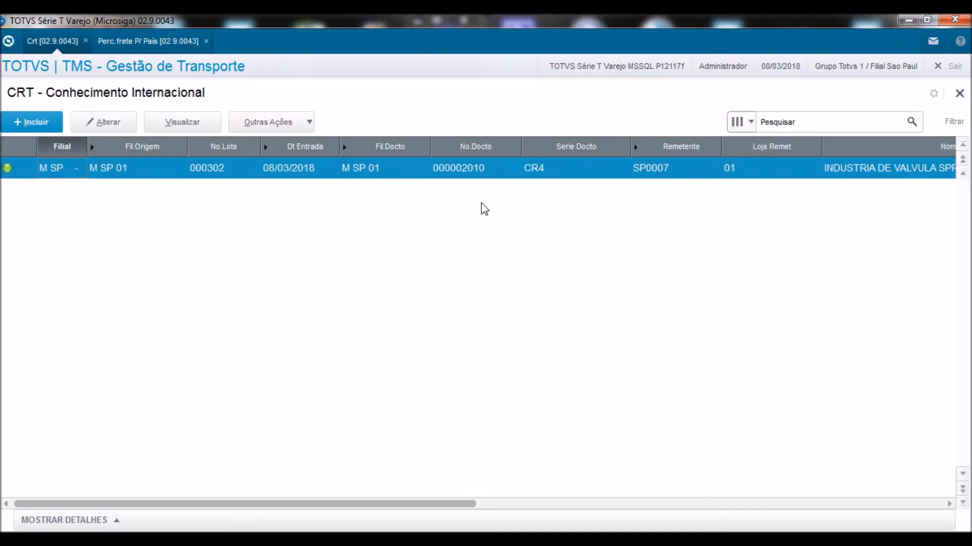
View the saved CRT and examine its invoice, CRT data and complementary data.
click(486, 176)
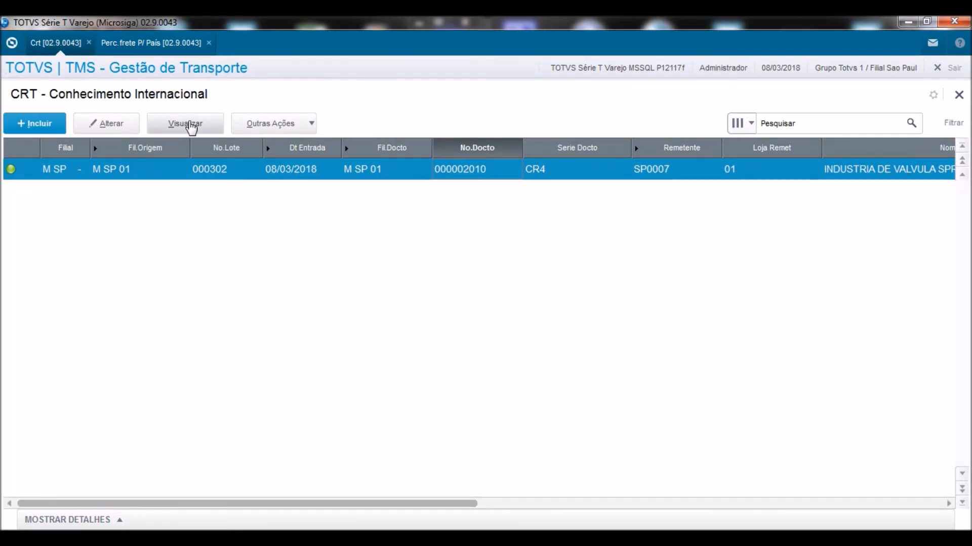
click(191, 128)
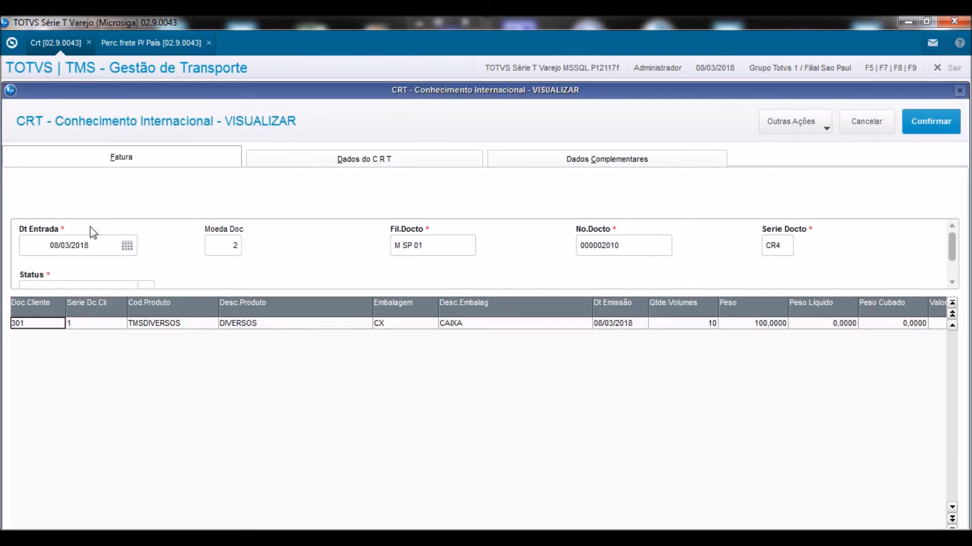
click(310, 165)
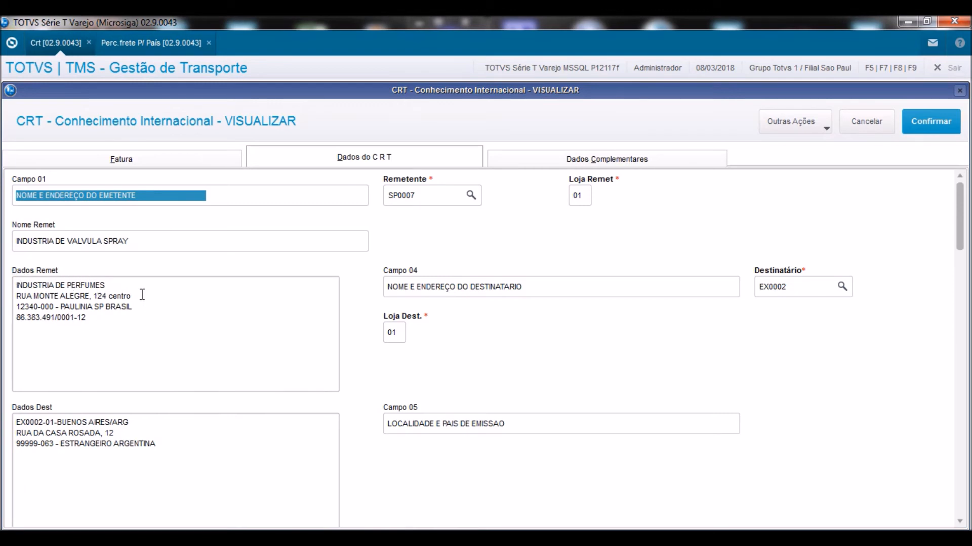
click(520, 159)
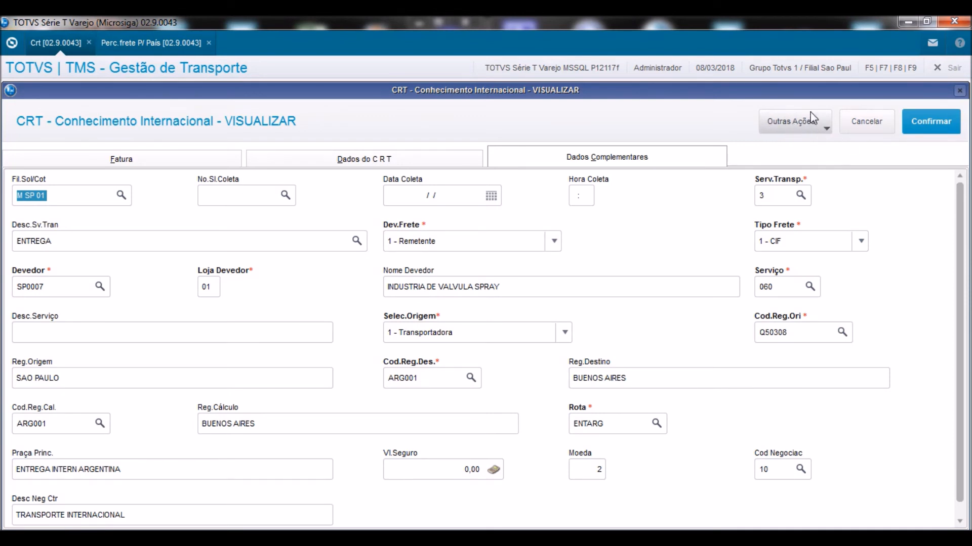
View the transport document behind the CRT, examine its freight composition and additional actions, and return to the CRT list.
click(796, 128)
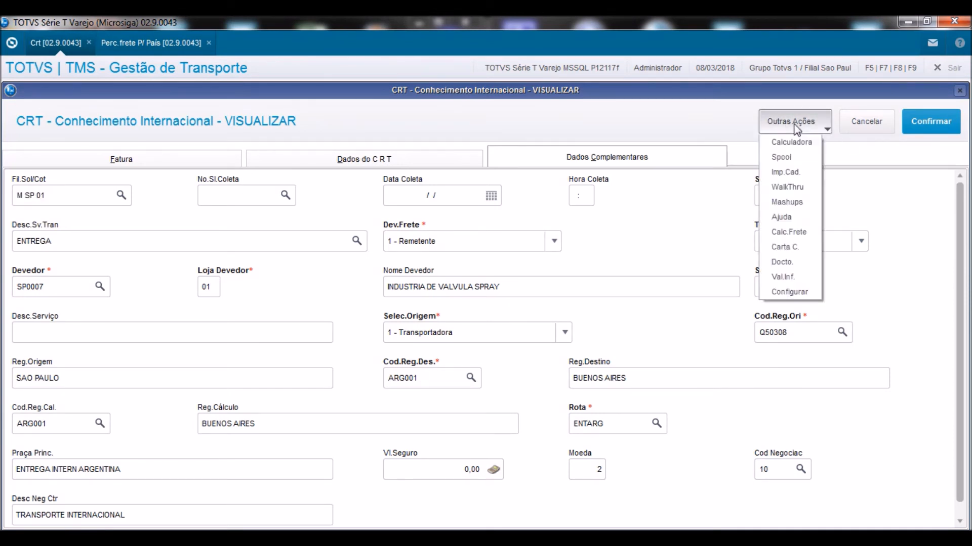
click(785, 263)
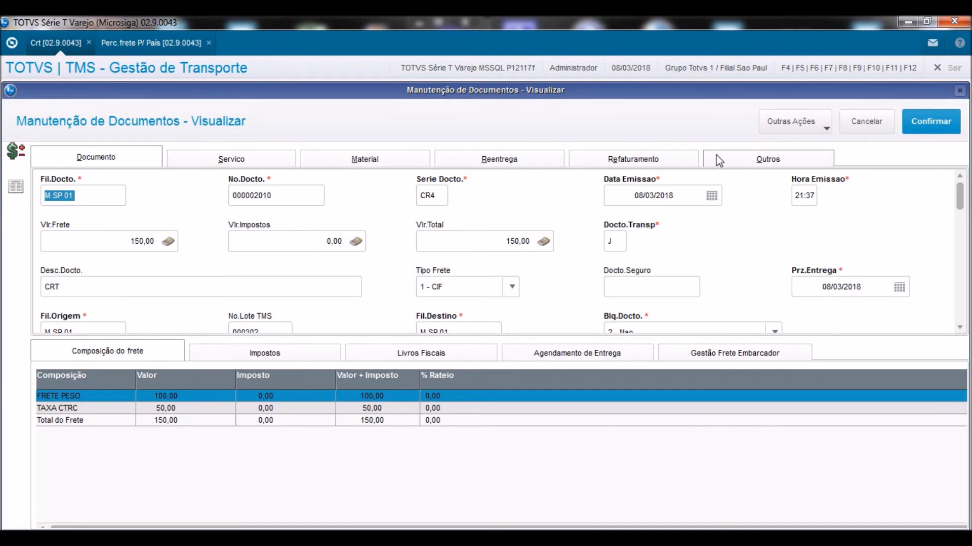
click(783, 121)
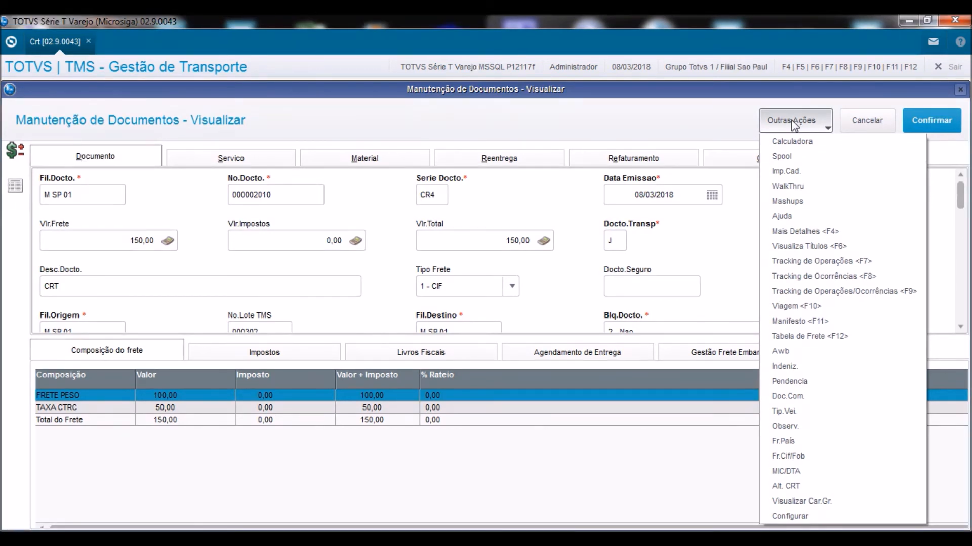
click(874, 124)
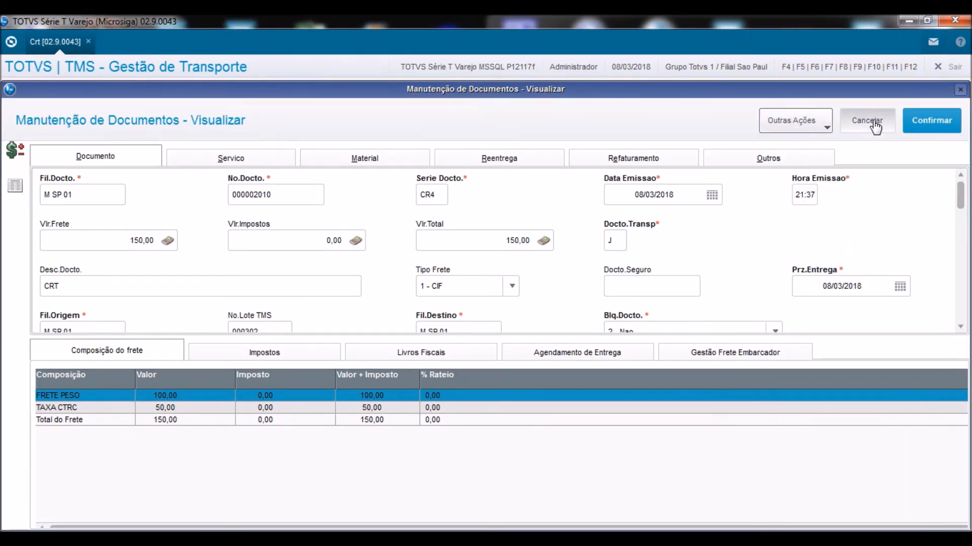
click(874, 125)
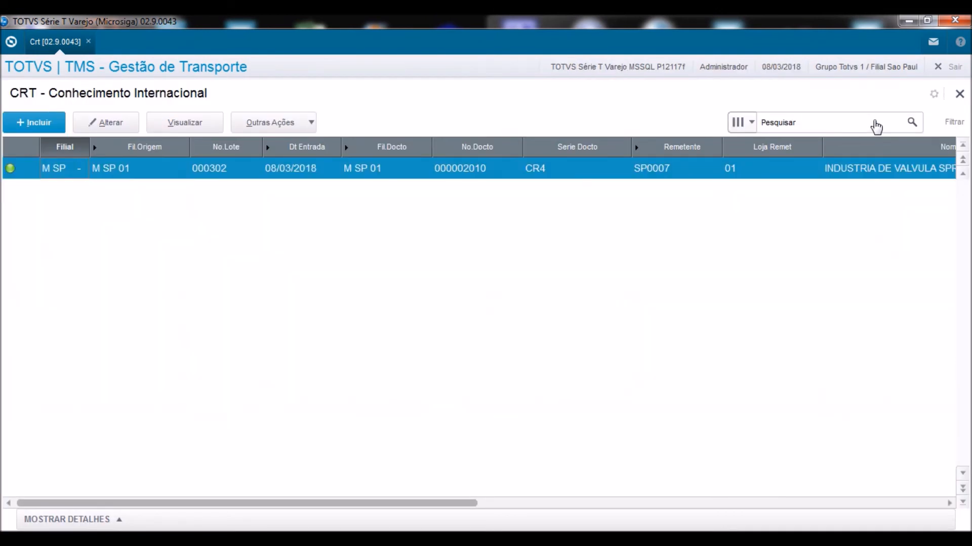
Generate the graphic CRT (CRT Gráfico) for the listed document with Impressão / Reimpr set to Reimpressão.
click(266, 127)
mouse_move(276, 219)
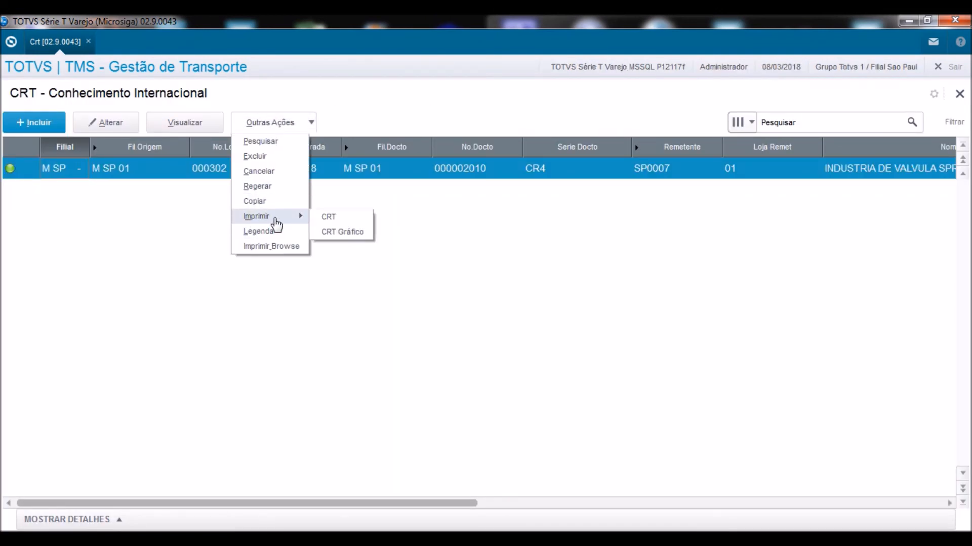
click(340, 233)
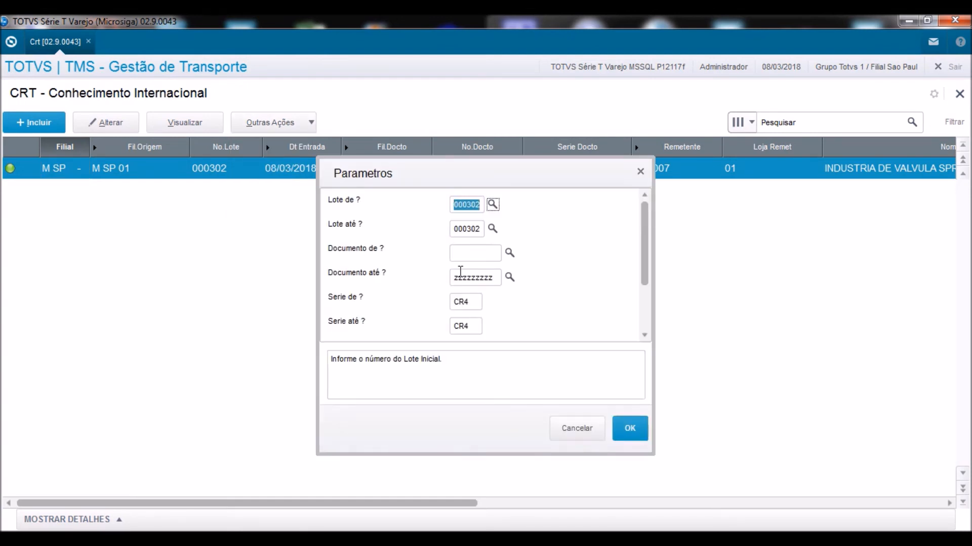
drag(642, 237, 638, 279)
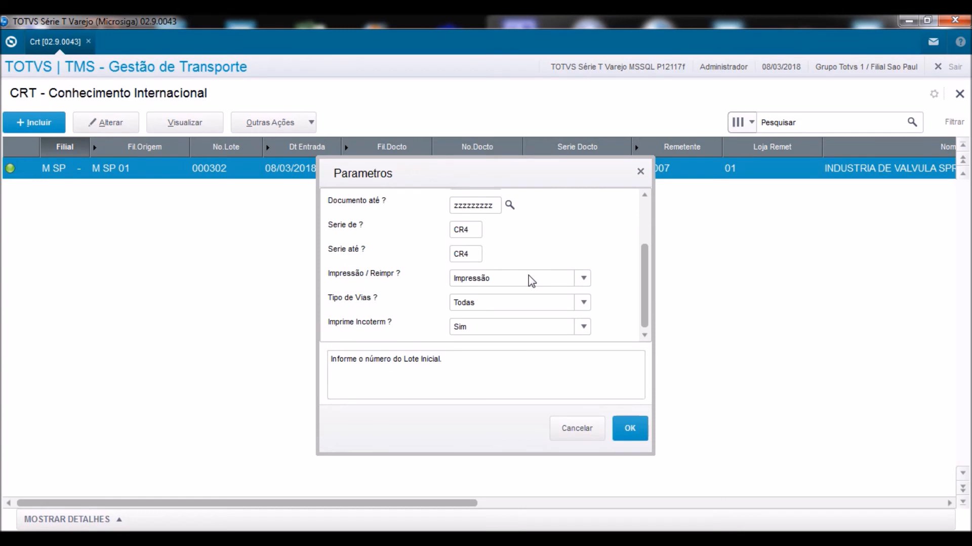
click(504, 280)
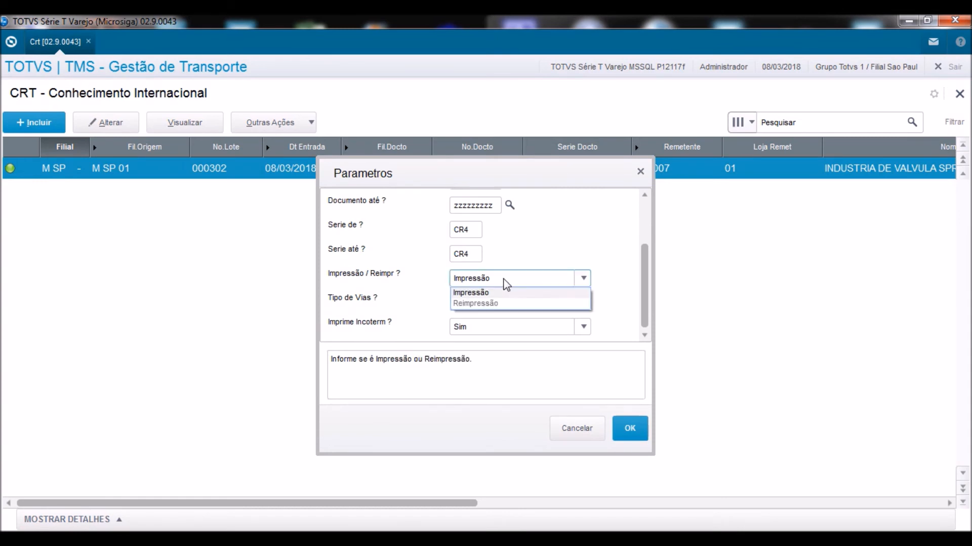
click(502, 304)
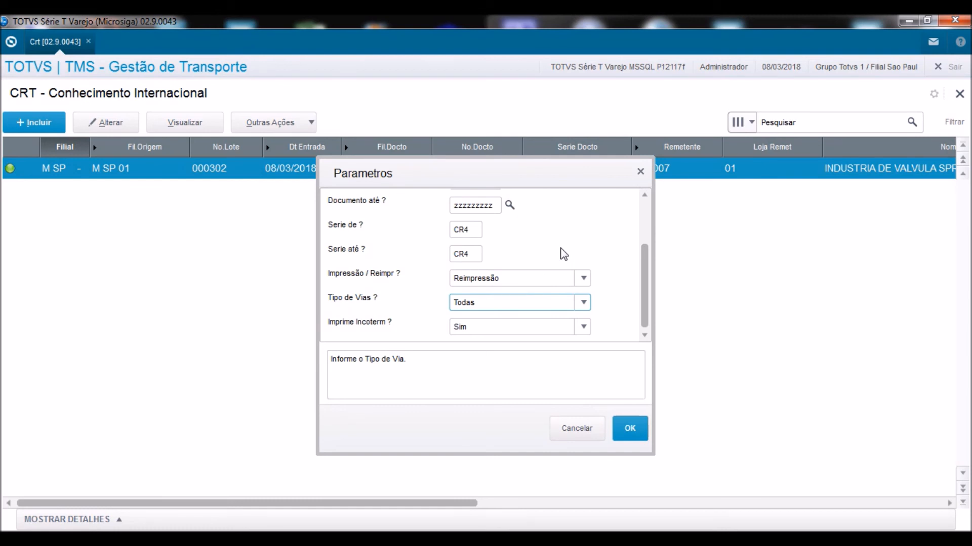
click(626, 428)
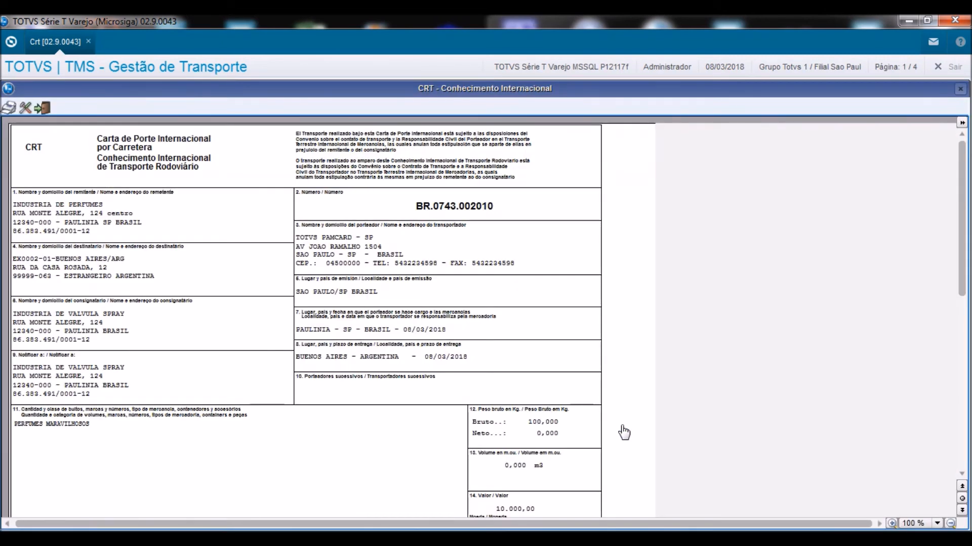
Enlarge the CRT print preview and examine its parties, goods, freight charges and signature fields, plus the copy designation on each page.
click(546, 375)
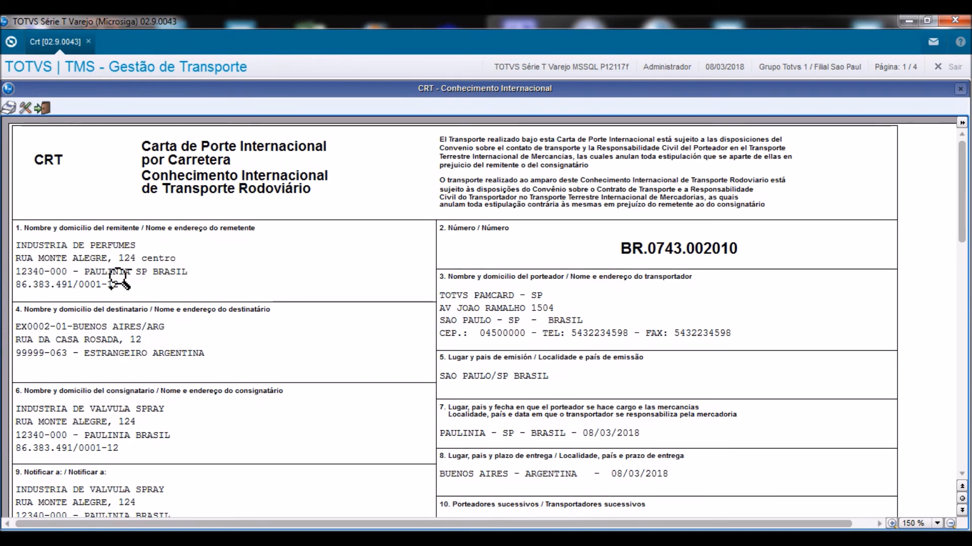
scroll(228, 350, down, 3)
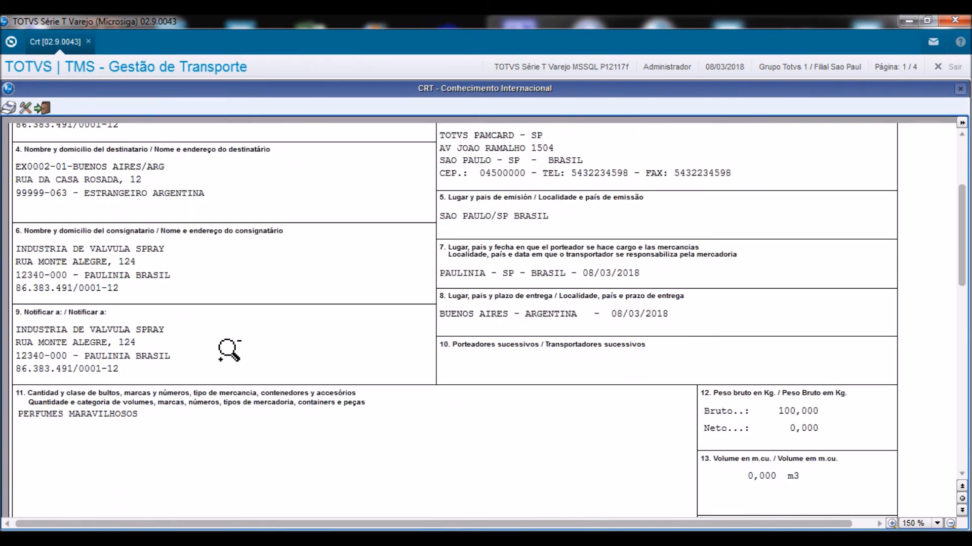
scroll(229, 350, down, 5)
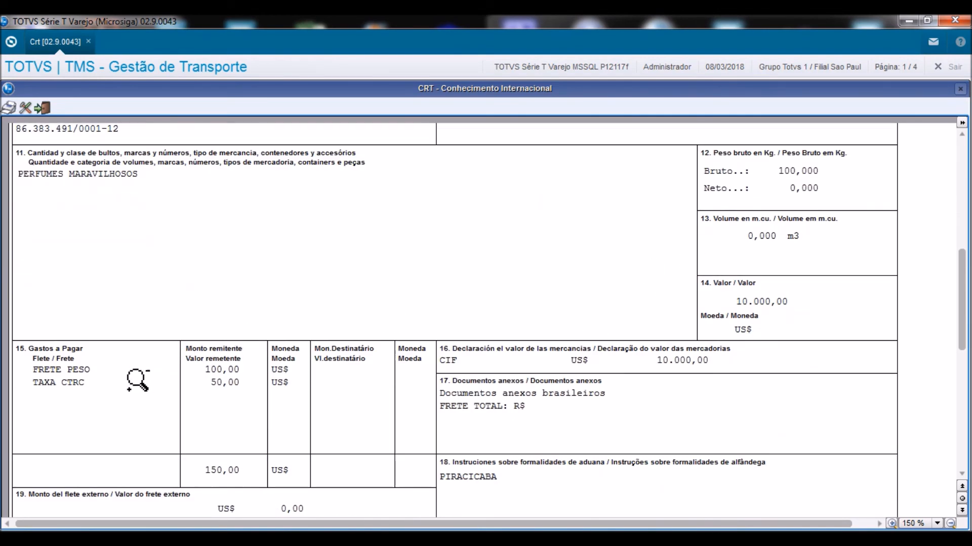
scroll(137, 382, down, 7)
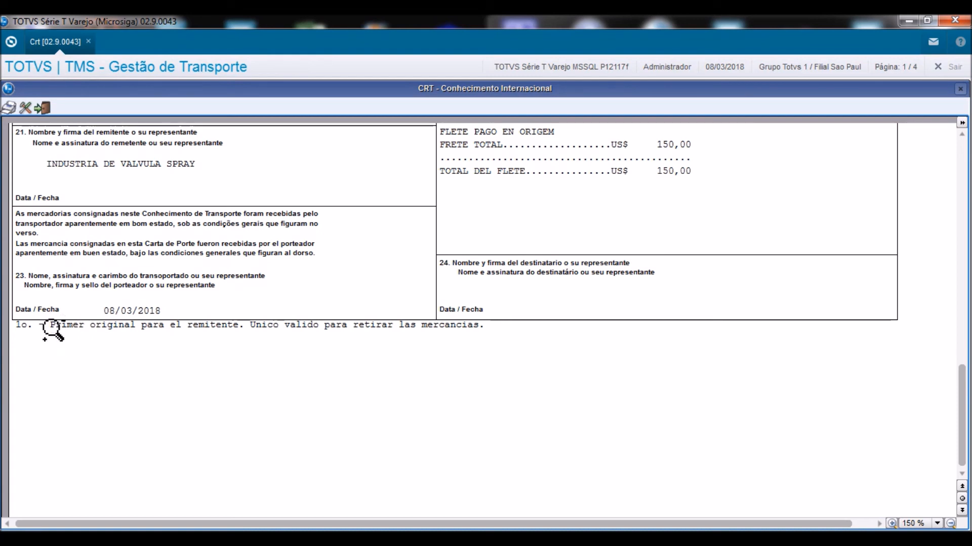
click(961, 510)
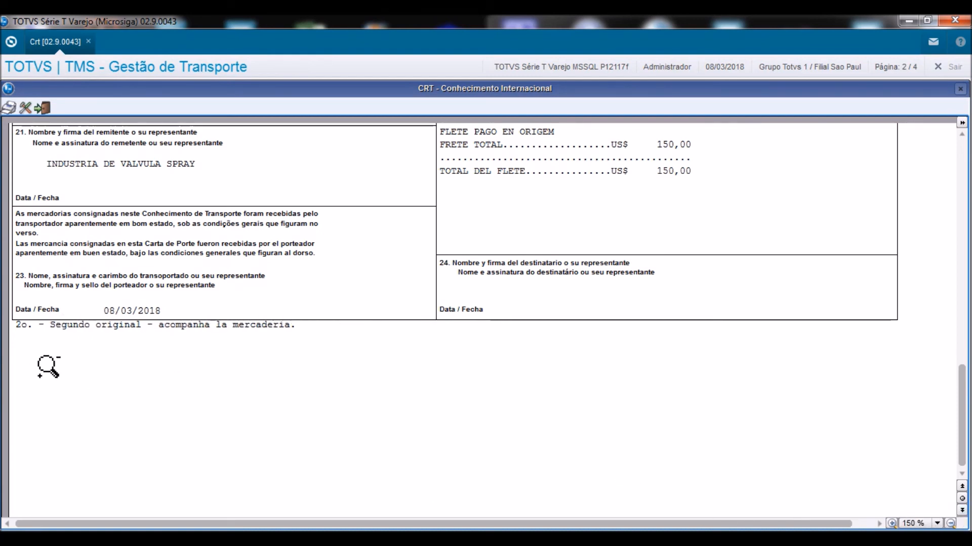
click(961, 511)
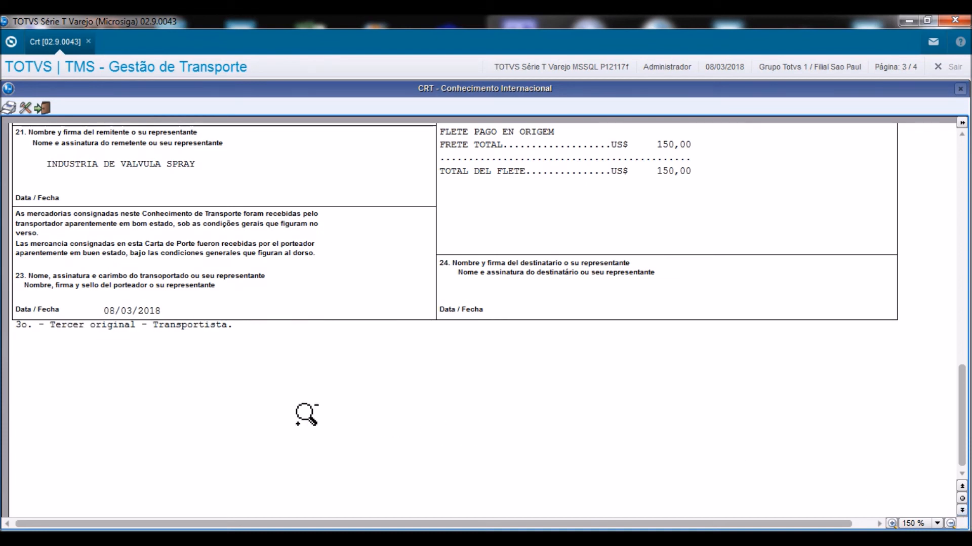
click(961, 510)
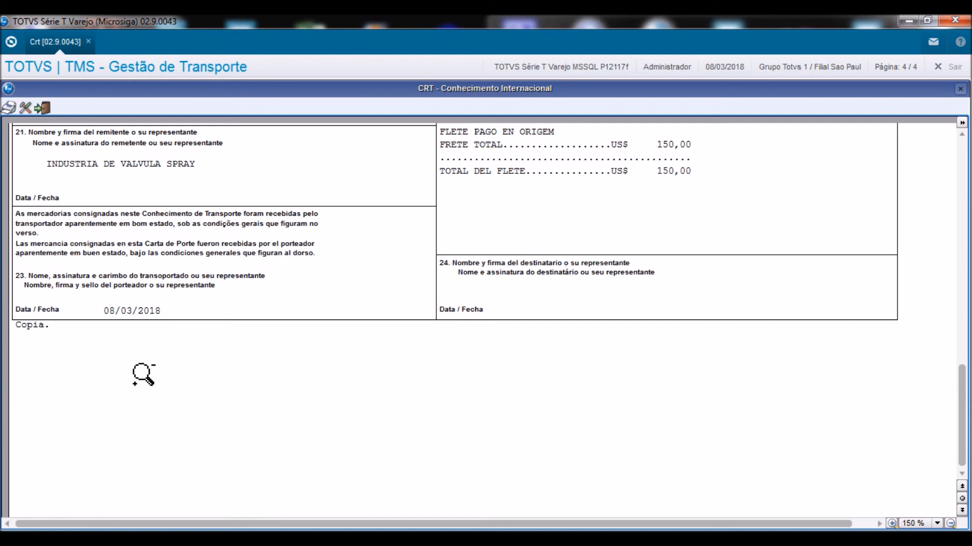